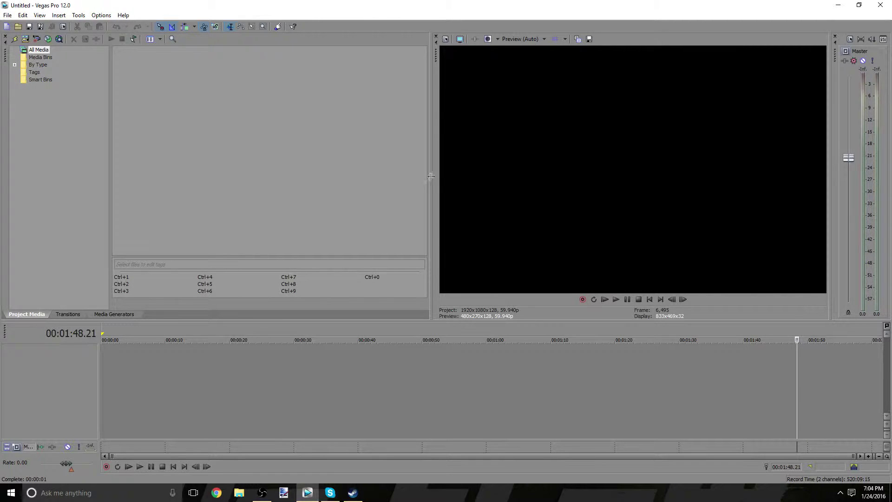
Step: Enlarge the video preview by narrowing the project media area beside it
drag(433, 178, 208, 175)
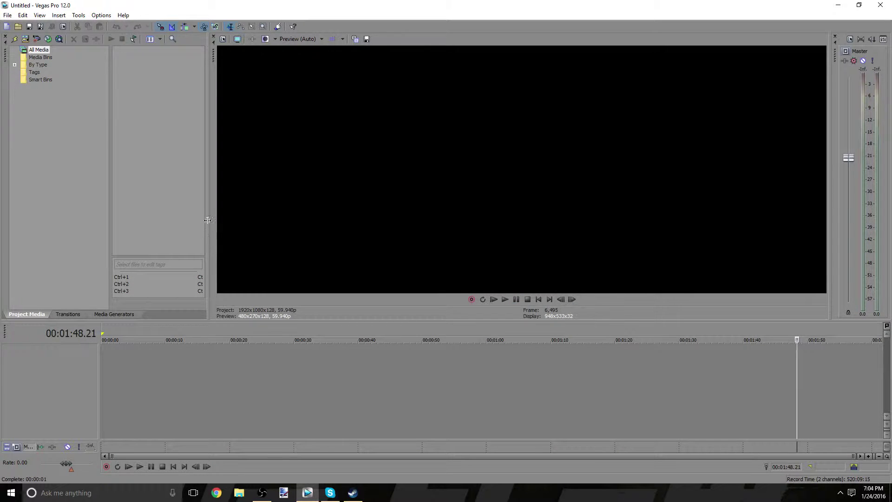
drag(208, 220, 259, 225)
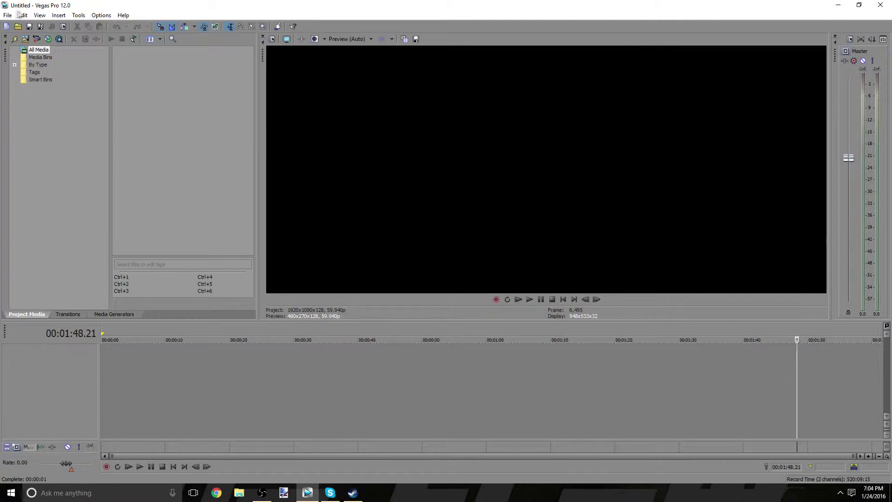
Step: Import the video 27-12 on Exodus with Kuda from Videos > YouTube > OBS Recordings and place it at the start of the timeline
click(8, 15)
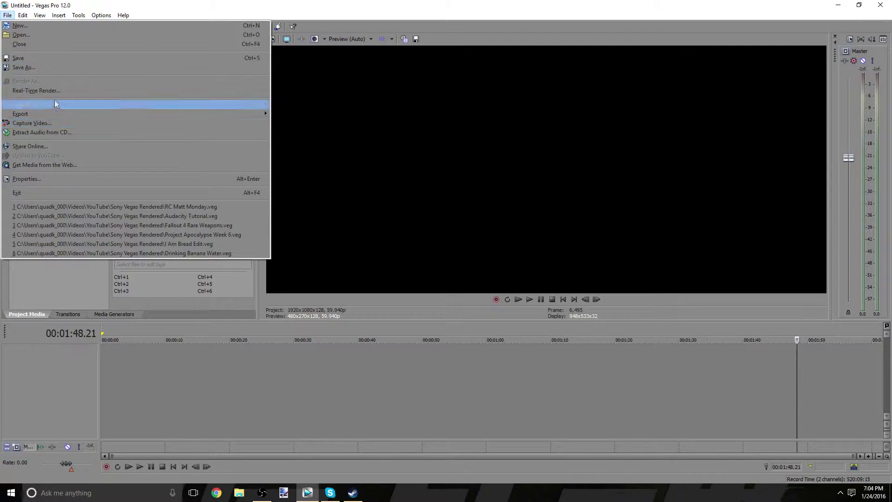
mouse_move(55, 103)
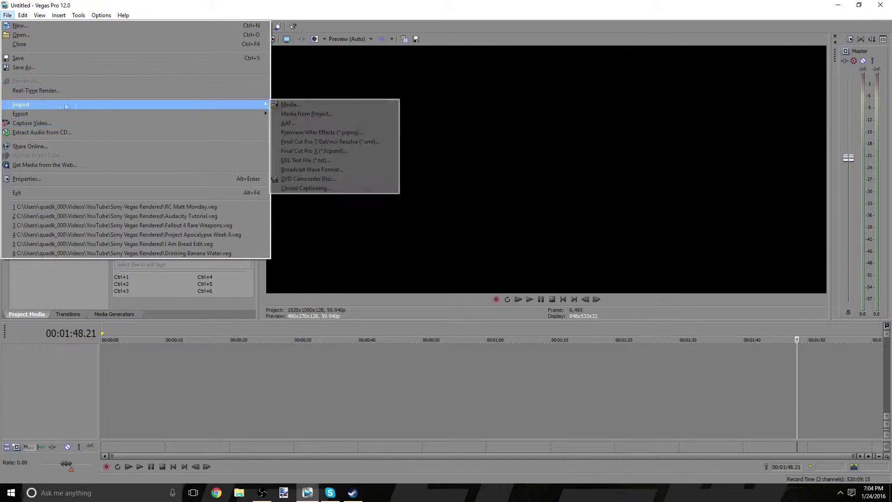
click(308, 103)
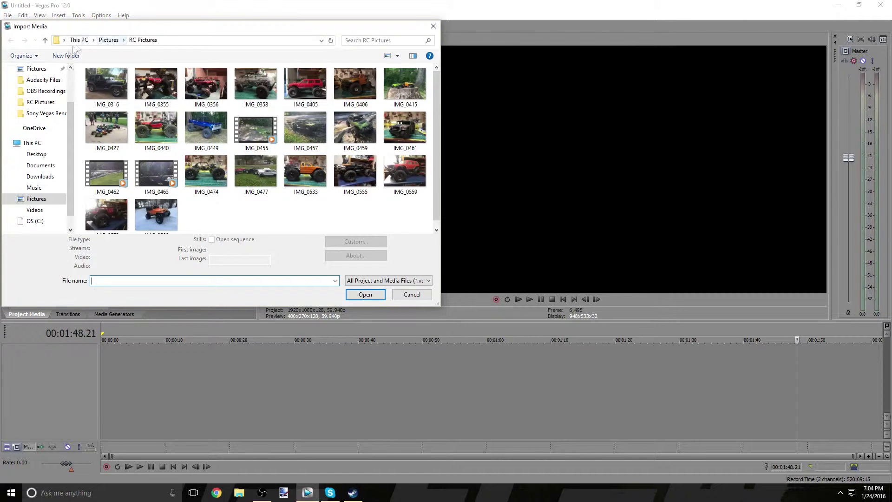
click(34, 210)
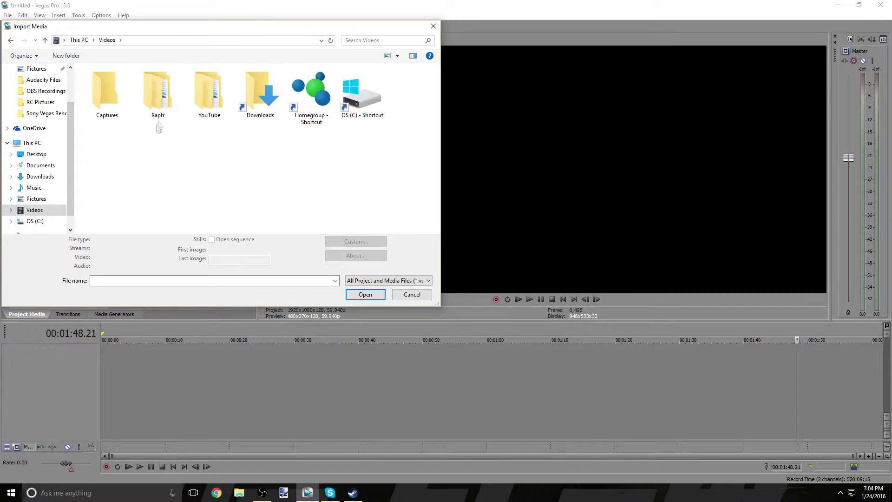
double_click(209, 93)
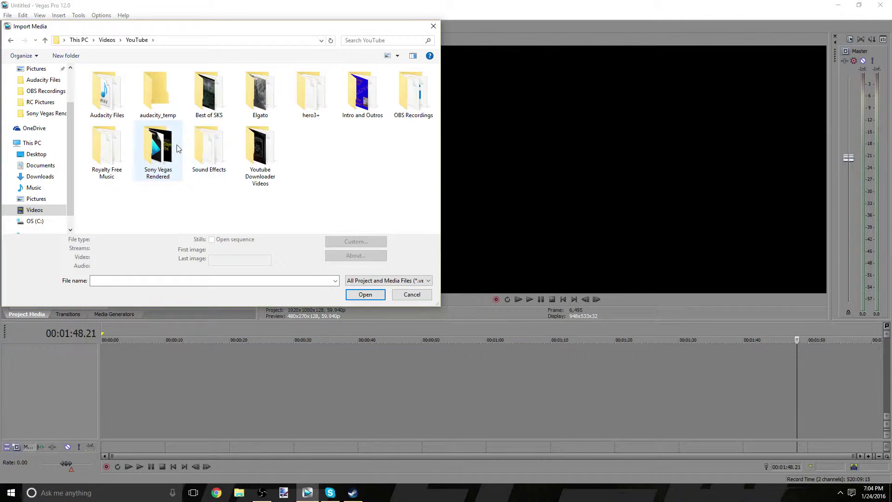
click(403, 96)
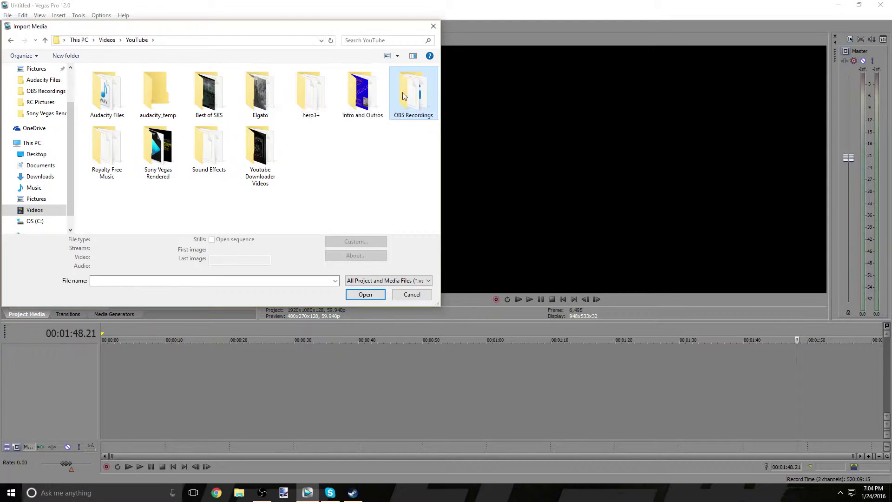
double_click(403, 96)
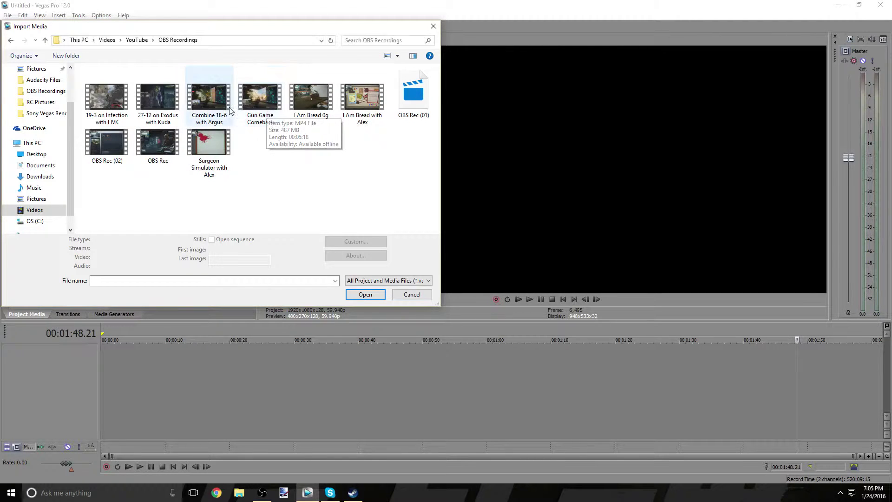
double_click(158, 98)
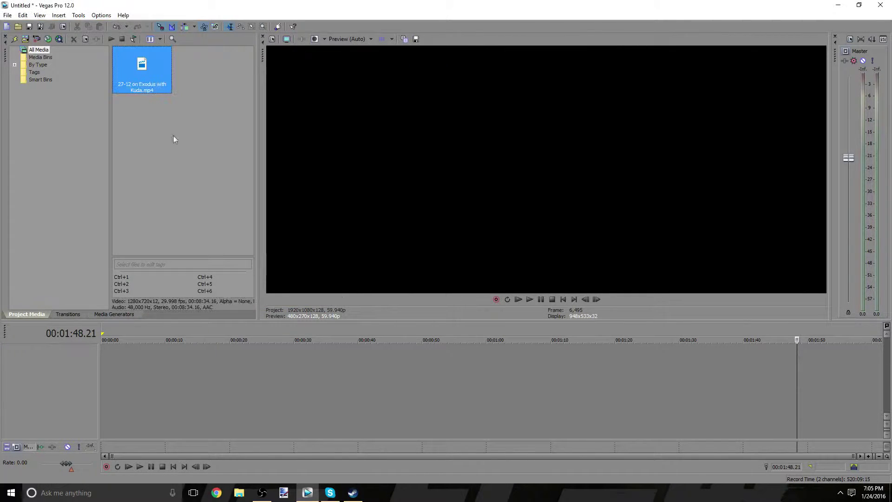
drag(142, 69, 93, 386)
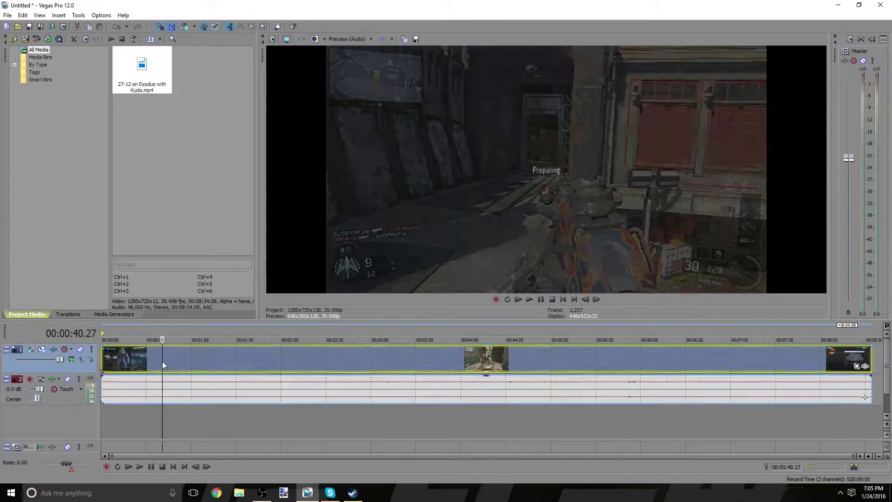
drag(240, 365, 241, 365)
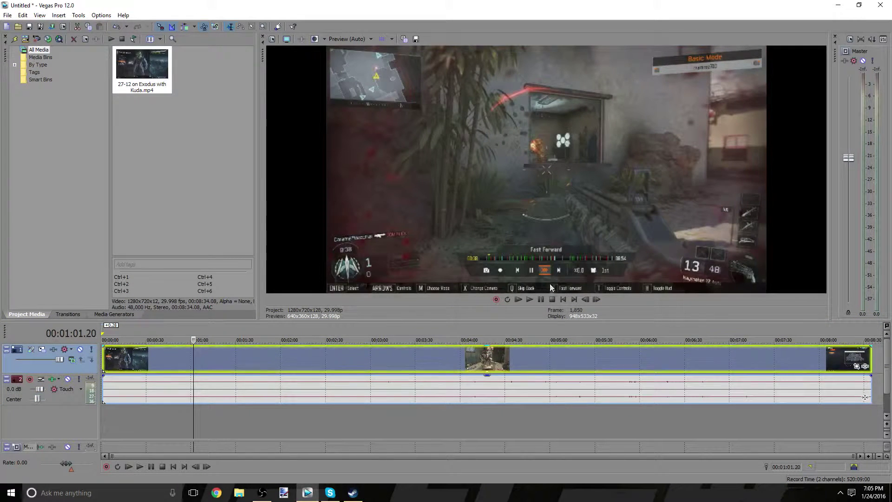
Step: Preview the gameplay clip at several points along the timeline and play it briefly from its beginning
click(361, 364)
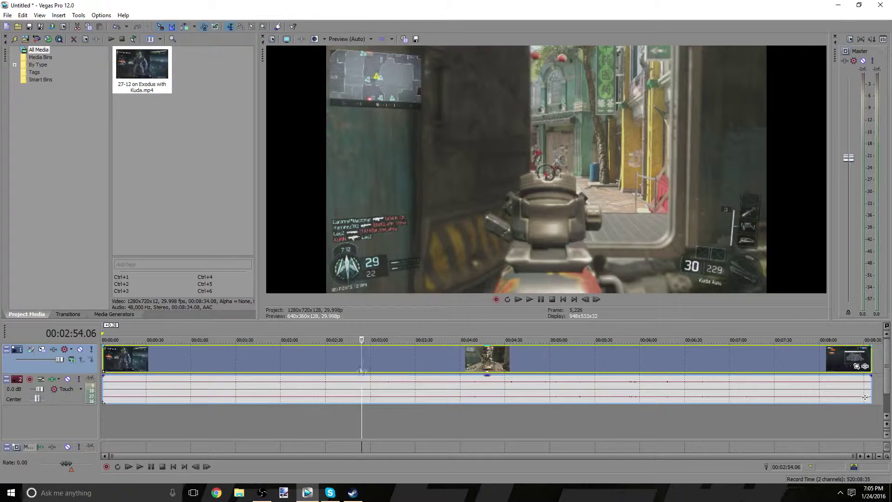
click(281, 356)
click(214, 365)
click(136, 368)
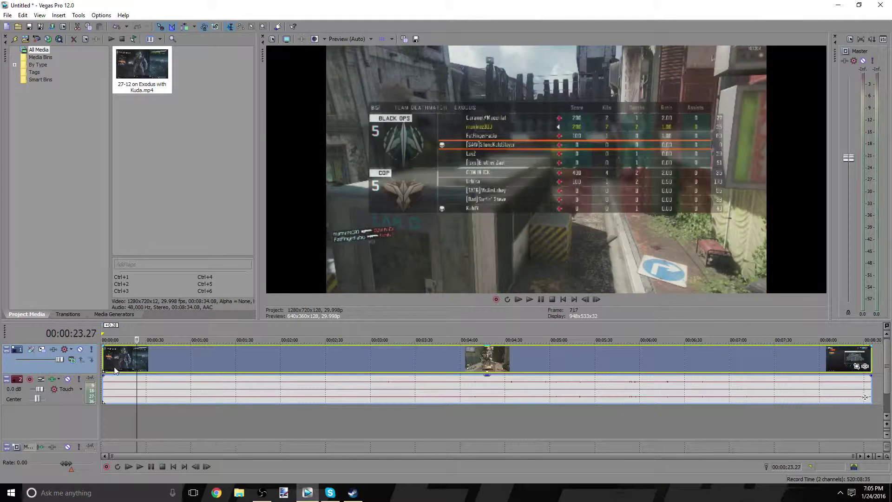
click(114, 367)
click(104, 362)
key(space)
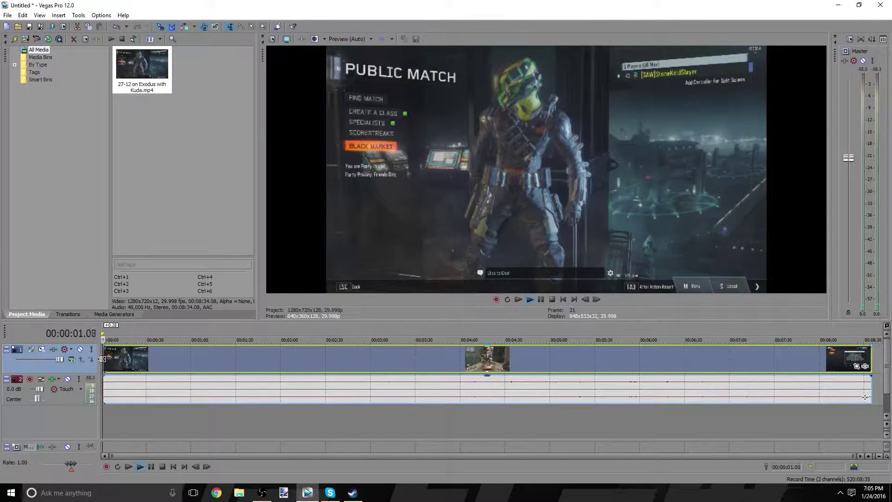
click(226, 365)
key(space)
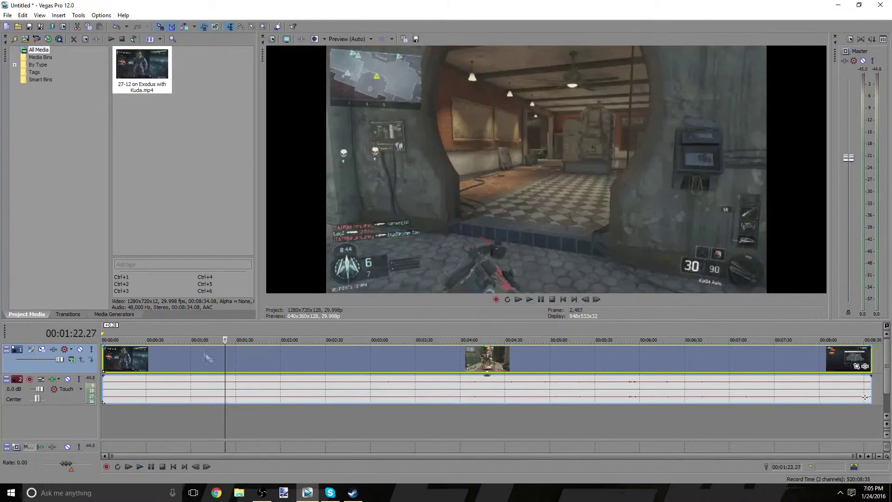
Step: Play through the footage to find the cutting point and split the clip at 00:01:17.00
key(space)
scroll(278, 362, up, 2)
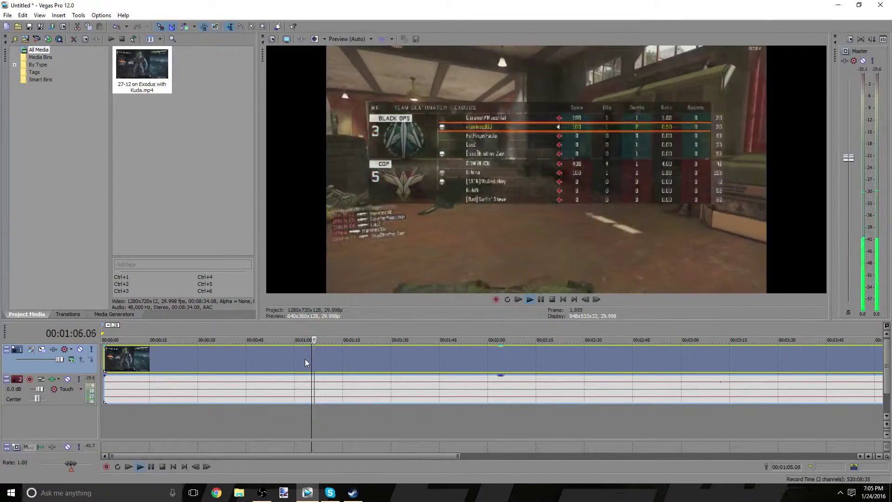
key(Return)
key(space)
click(343, 367)
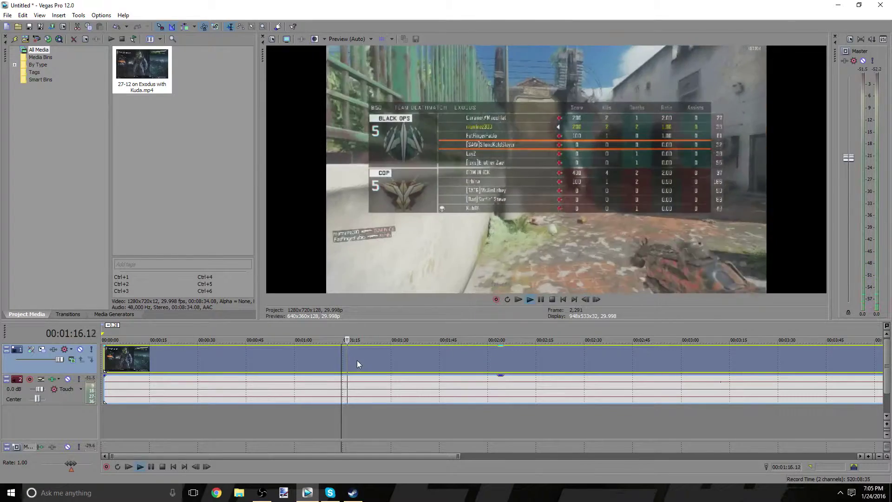
key(space)
click(350, 360)
key(s)
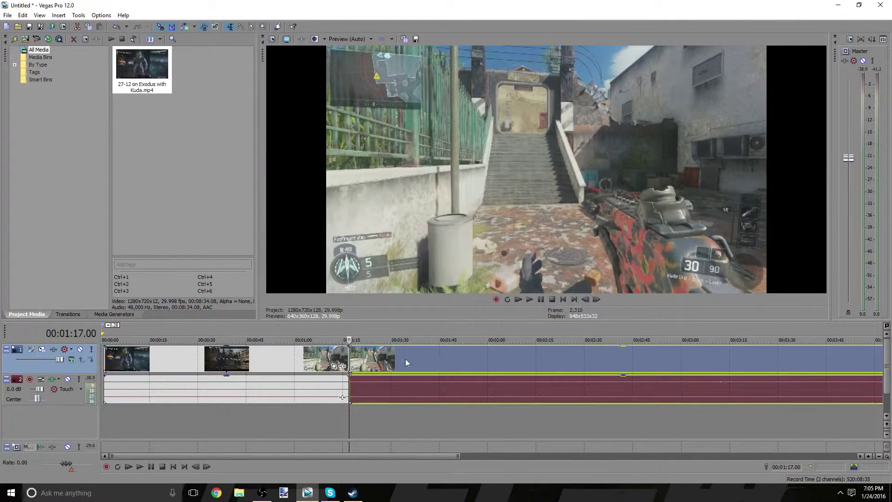
Step: Split the footage after the first cut at four more points, the last one at 00:02:51.17
click(406, 363)
click(303, 358)
click(405, 363)
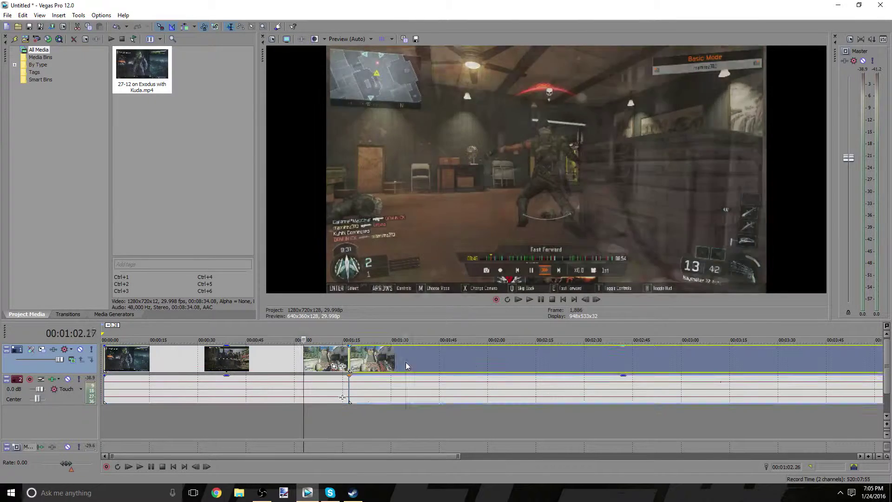
key(s)
click(471, 364)
key(s)
click(545, 361)
key(s)
click(653, 354)
key(s)
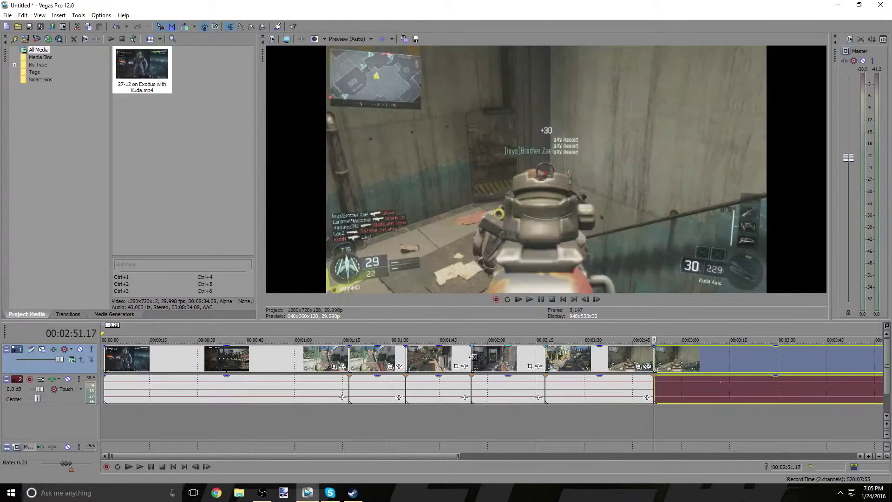
Step: Undo the last four splits, keeping only the cut at 00:01:17.00
right_click(315, 371)
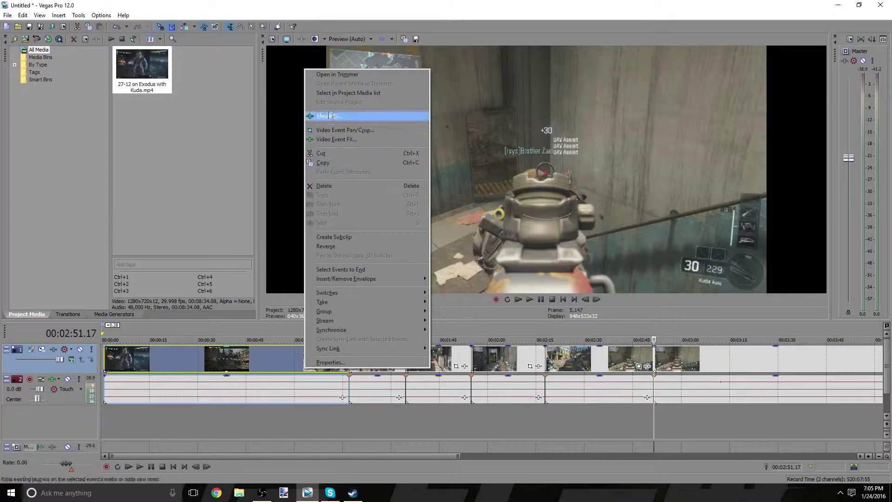
click(278, 430)
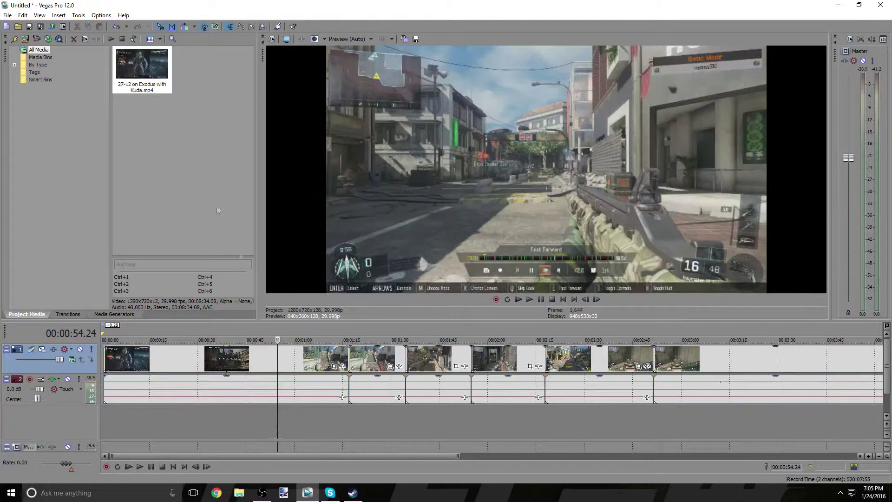
click(115, 29)
click(116, 29)
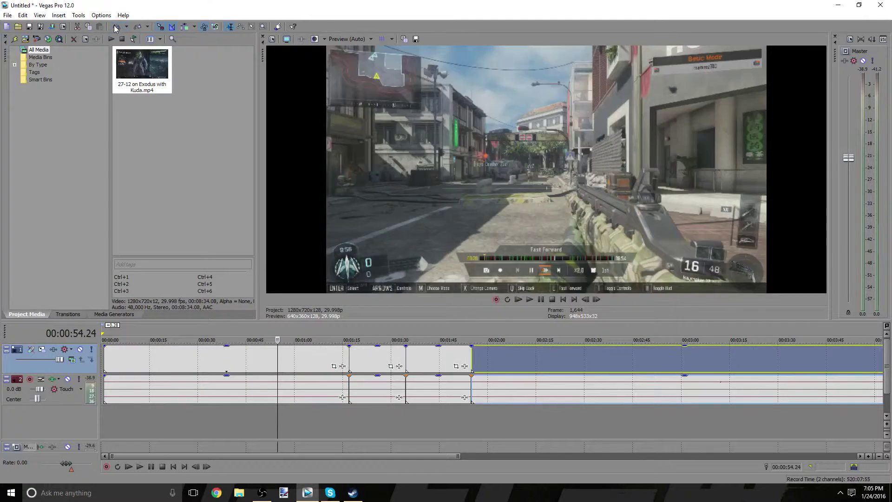
click(116, 29)
click(116, 29)
Step: Try trimming the start of the second clip to 00:01:31.25, and undo the trim
click(299, 362)
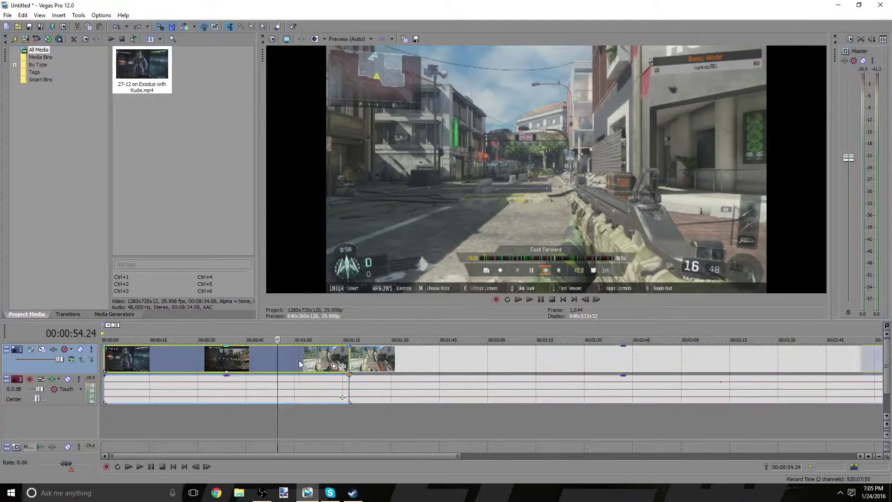
click(397, 365)
right_click(398, 364)
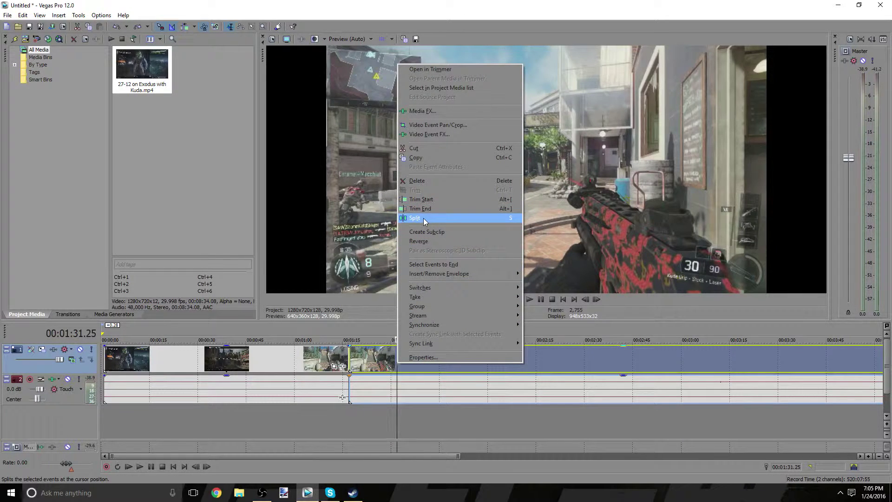
click(425, 200)
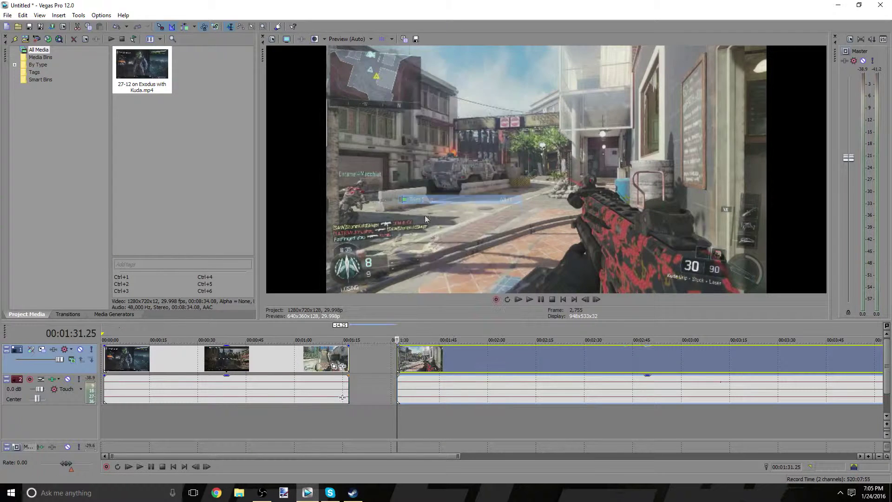
click(377, 368)
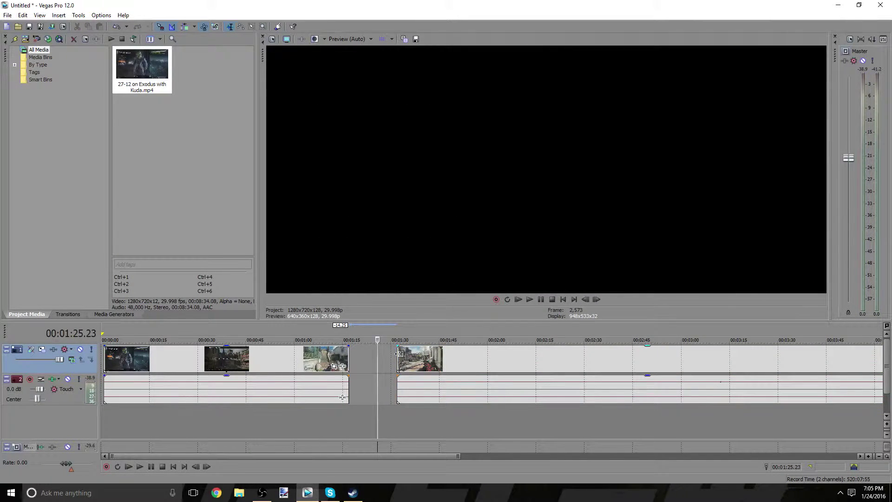
click(399, 354)
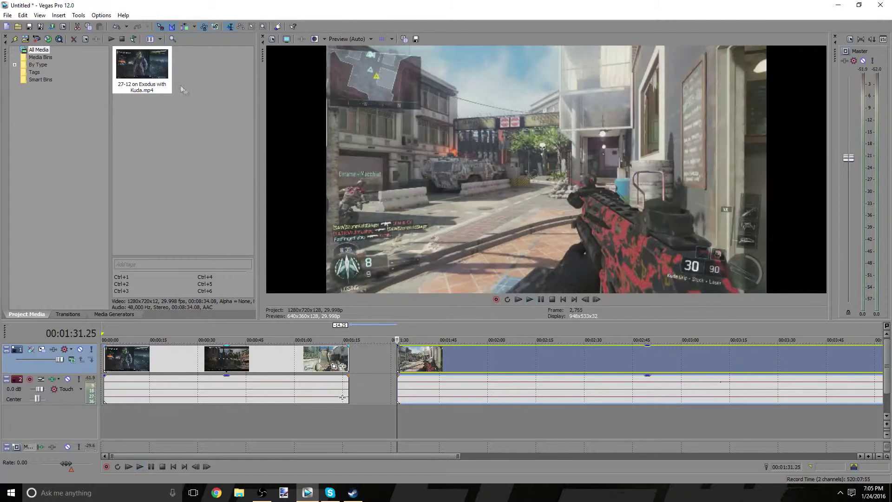
click(117, 26)
Step: Delete the clip before the split and move the remaining footage to the start of the timeline
click(263, 369)
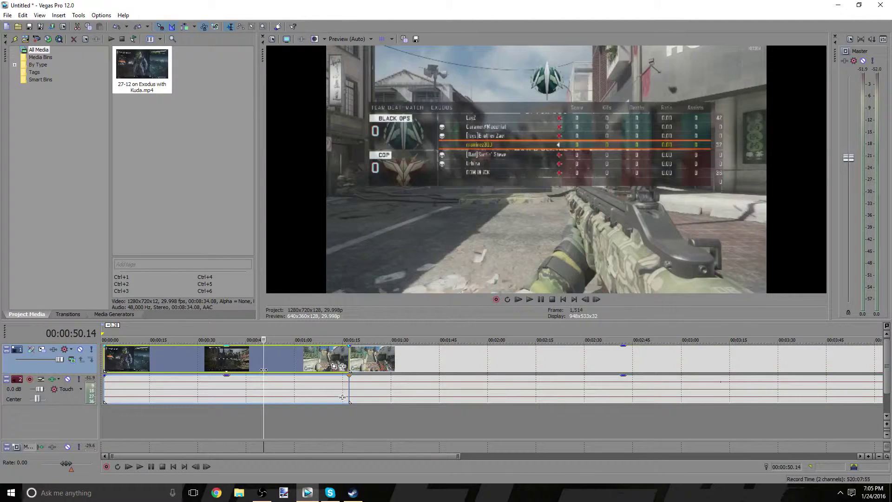
key(Delete)
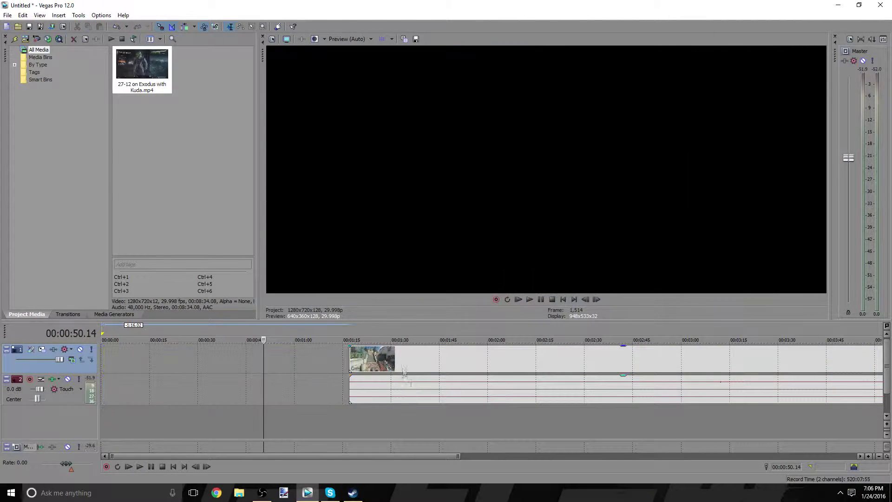
drag(401, 357, 130, 368)
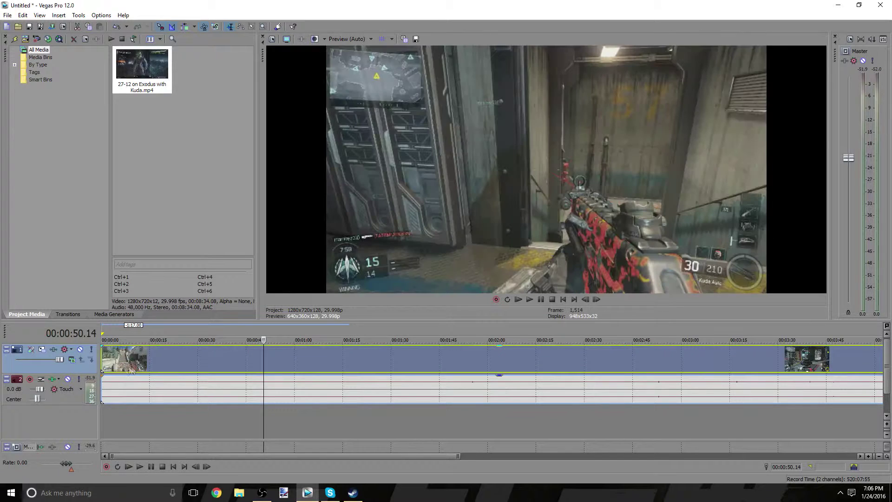
Step: Set the audio track's volume to 10 dB, playing the footage from the start before and after the change
click(101, 361)
key(space)
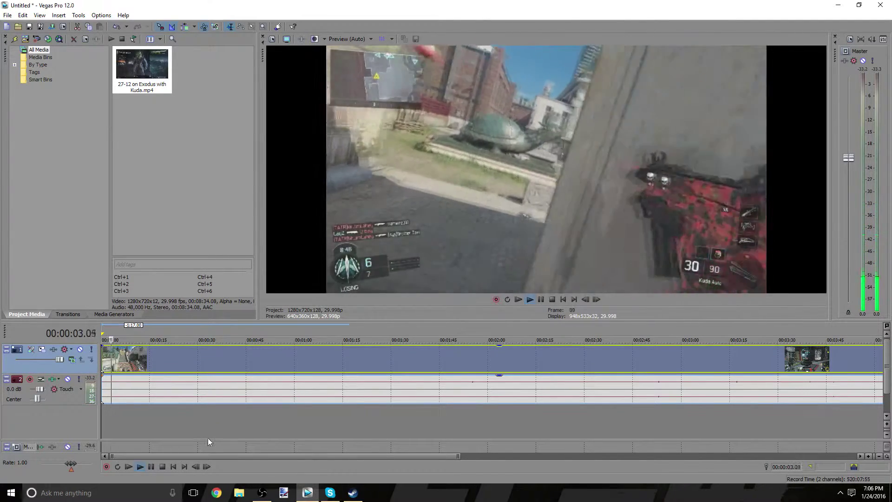
key(space)
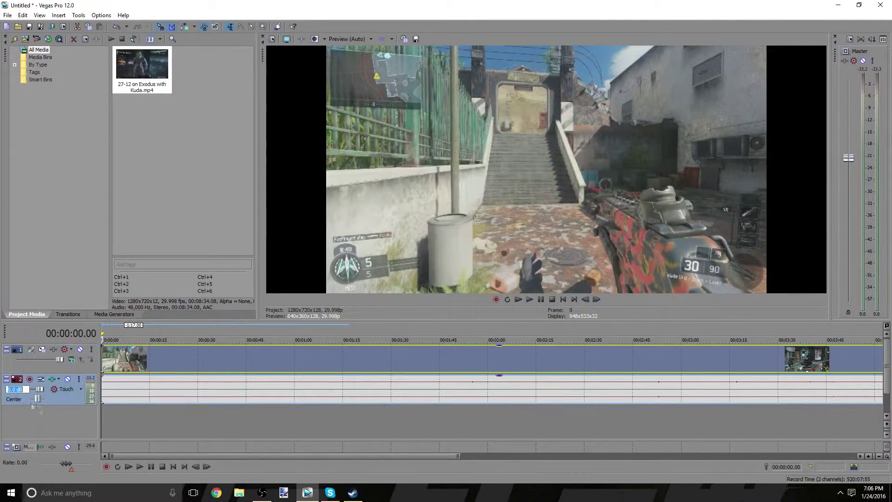
text(10)
key(Return)
key(space)
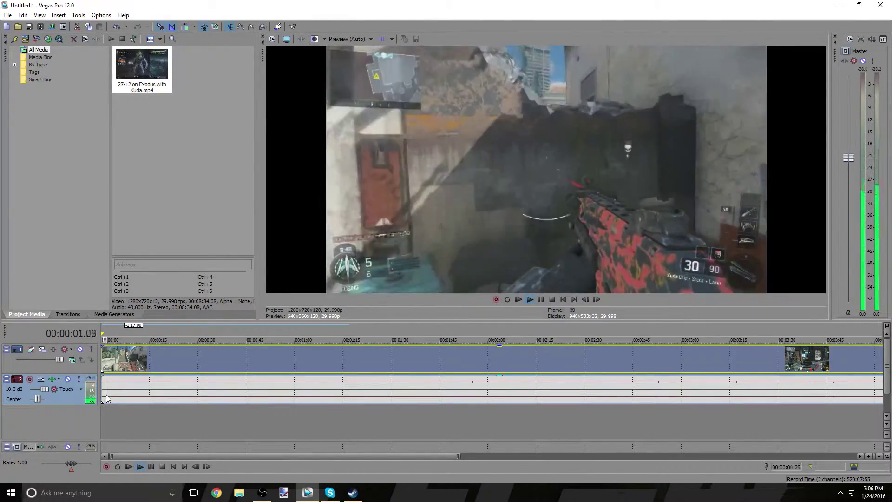
Step: Play the footage from about 00:03:14 to check the audio level further into the recording
scroll(111, 398, down, 3)
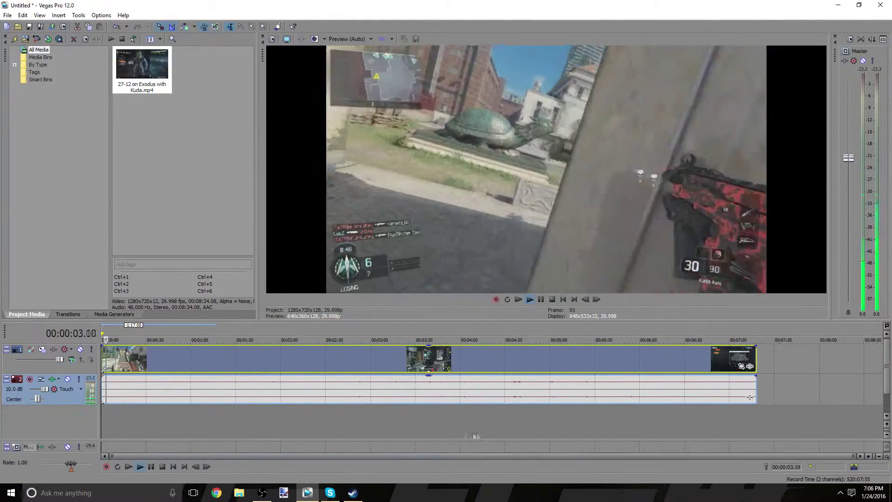
click(392, 383)
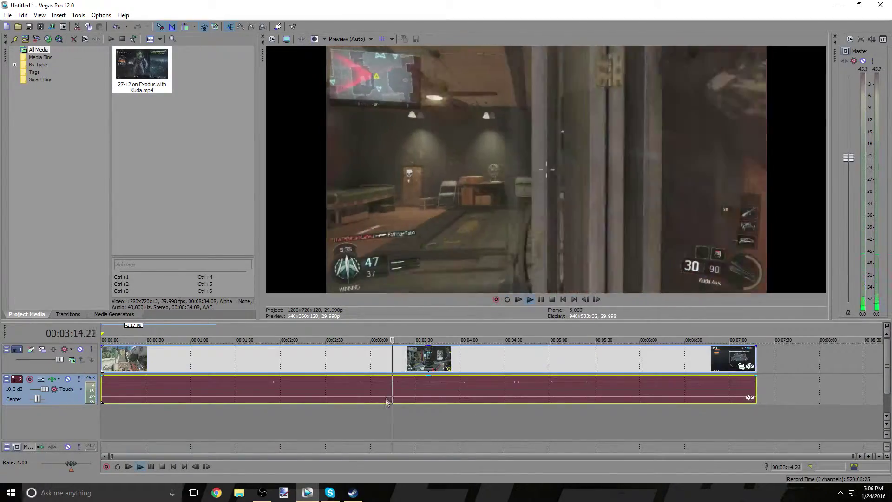
scroll(400, 415, up, 3)
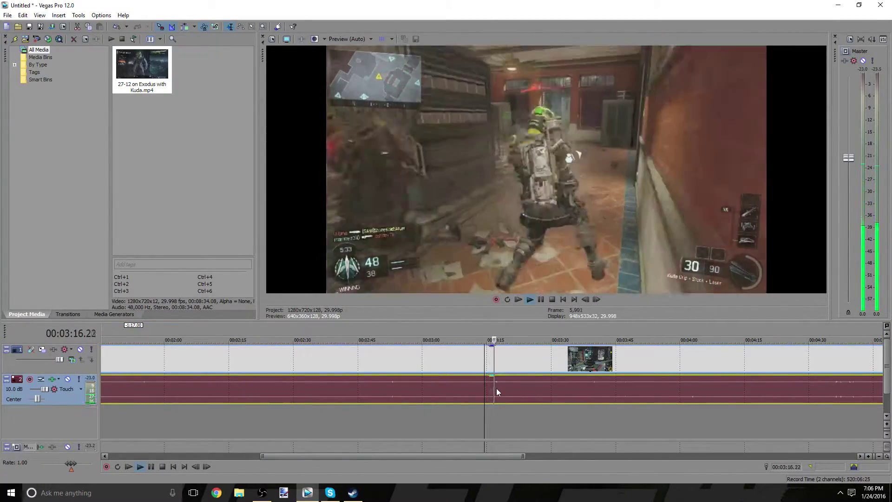
key(space)
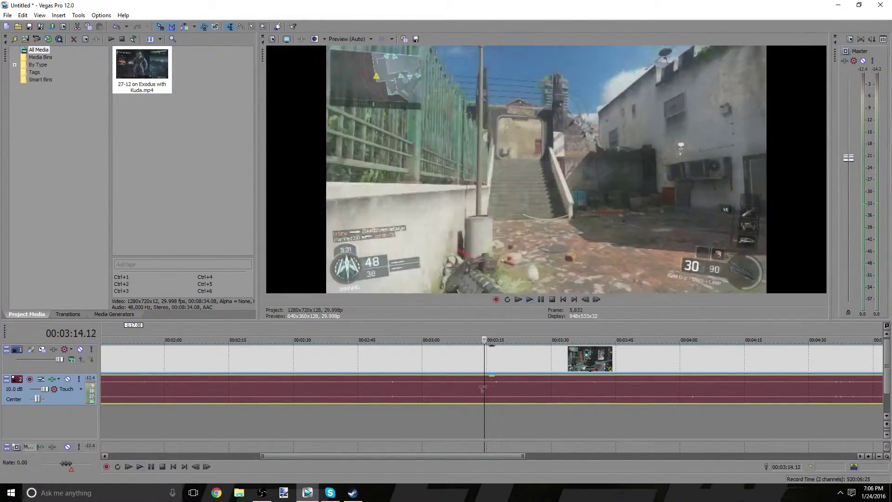
Step: Import the StoneKoldSlayer Intro video from the Intro and Outros folder into the project media
click(7, 15)
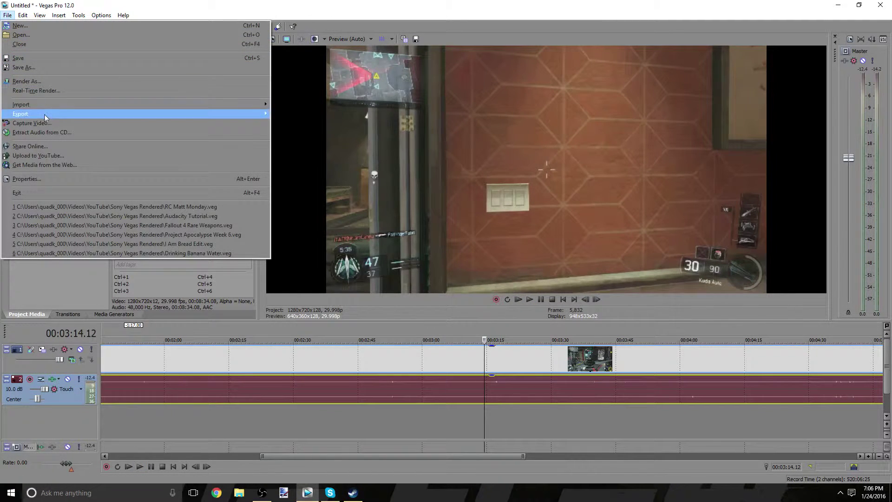
mouse_move(45, 107)
click(341, 105)
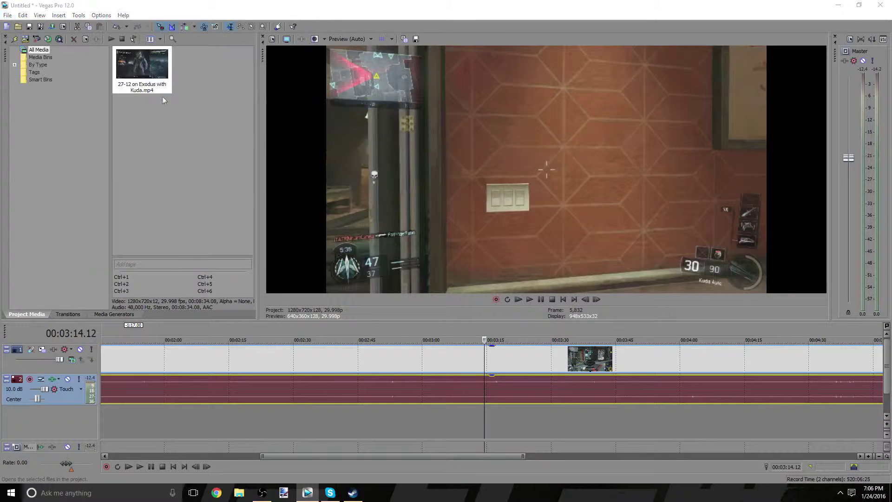
click(137, 40)
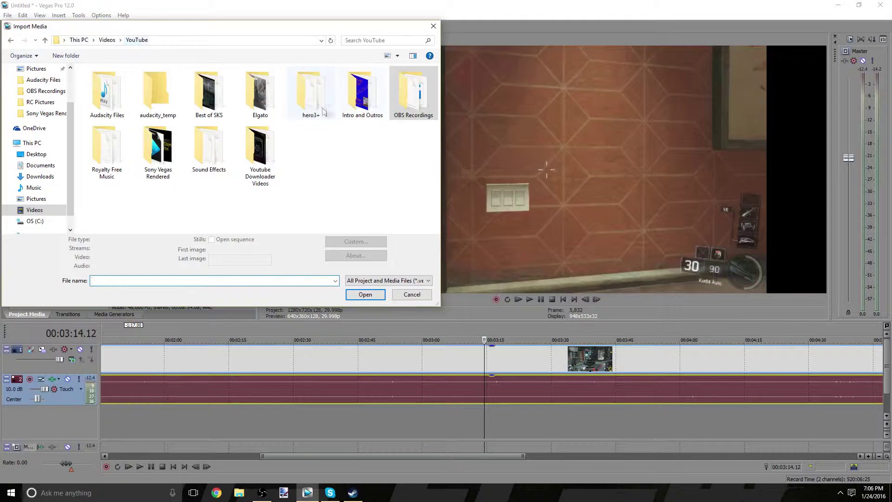
double_click(362, 93)
click(362, 88)
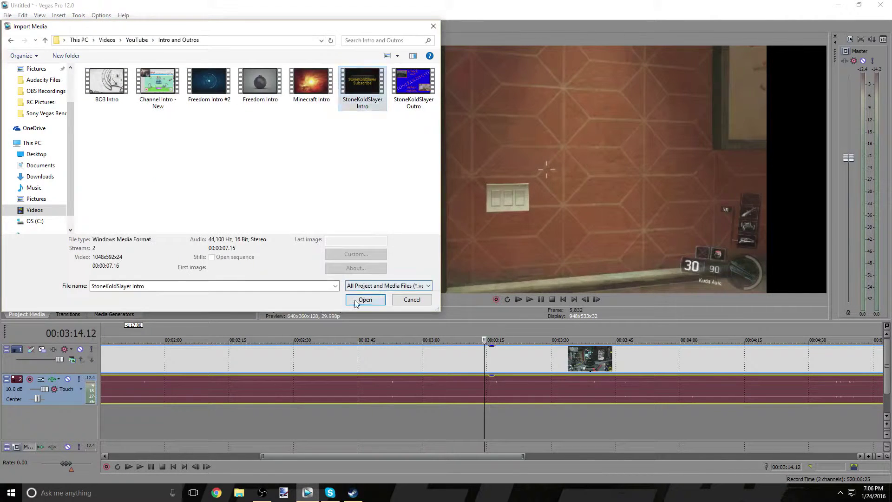
click(364, 300)
Step: Place the StoneKoldSlayer Intro clip at the start of the timeline and line up the gameplay clip directly after it
drag(203, 89, 135, 374)
drag(246, 362, 868, 362)
scroll(390, 373, down, 3)
drag(242, 365, 97, 359)
drag(378, 366, 133, 366)
scroll(669, 397, up, 4)
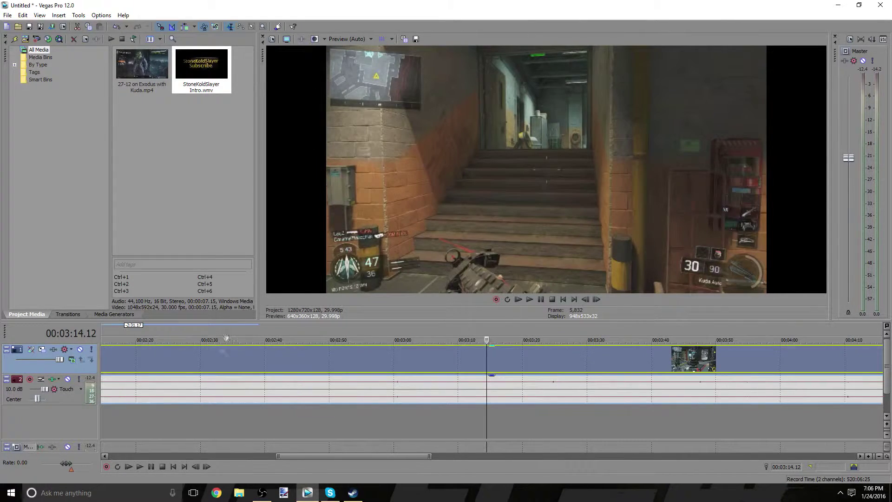
drag(319, 457, 2, 445)
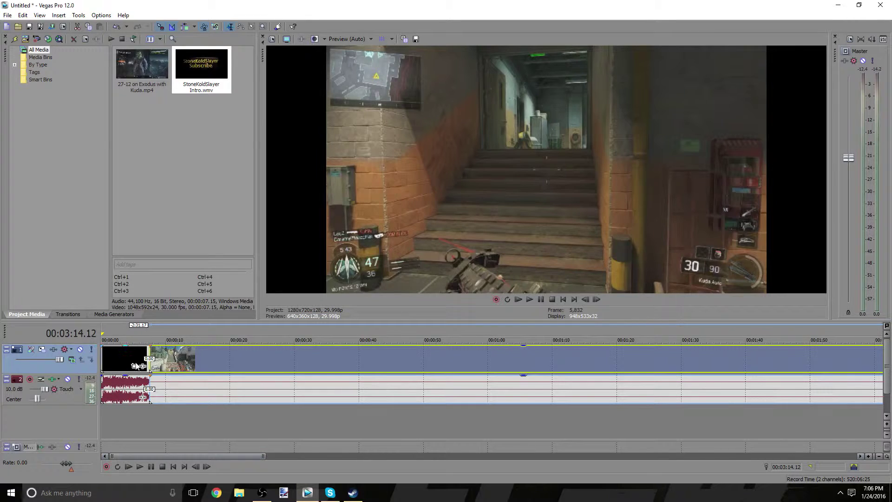
Step: Play the end of the intro to check its cut to the gameplay
click(142, 353)
key(space)
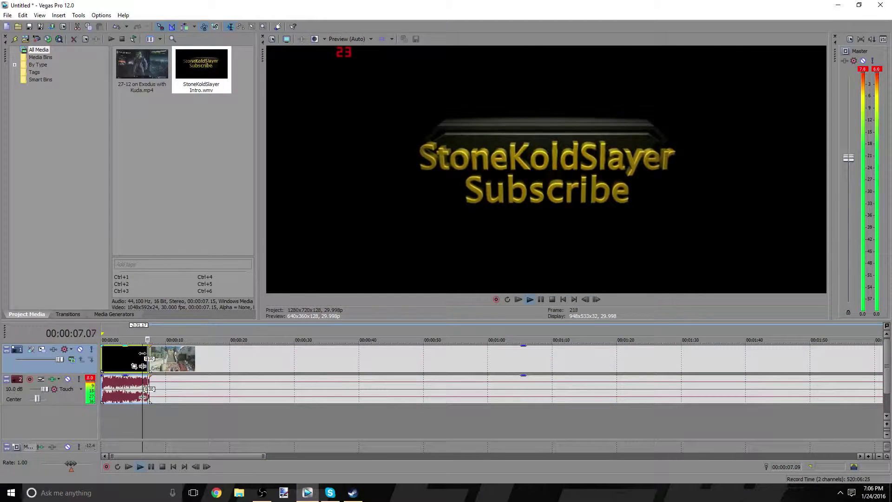
key(space)
Step: Overlap the gameplay clip with the end of the intro for a 15-frame crossfade, and play the transition
scroll(153, 356, up, 4)
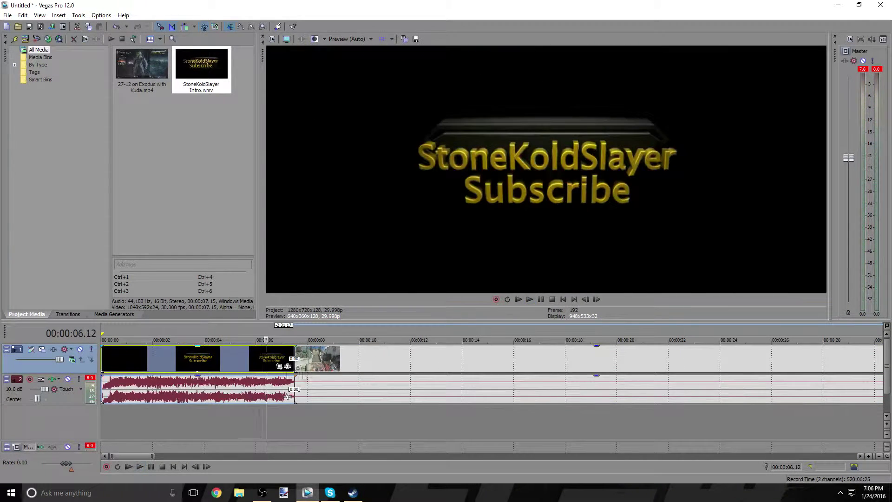
click(345, 363)
drag(343, 360, 342, 358)
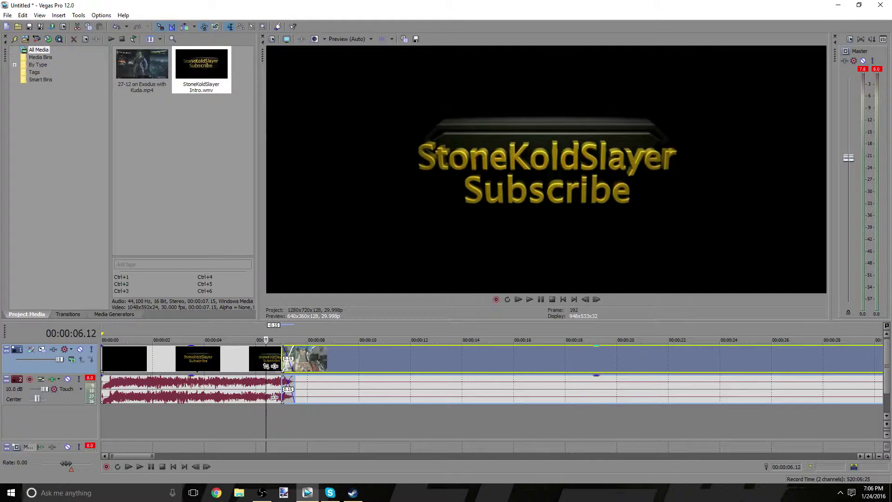
key(space)
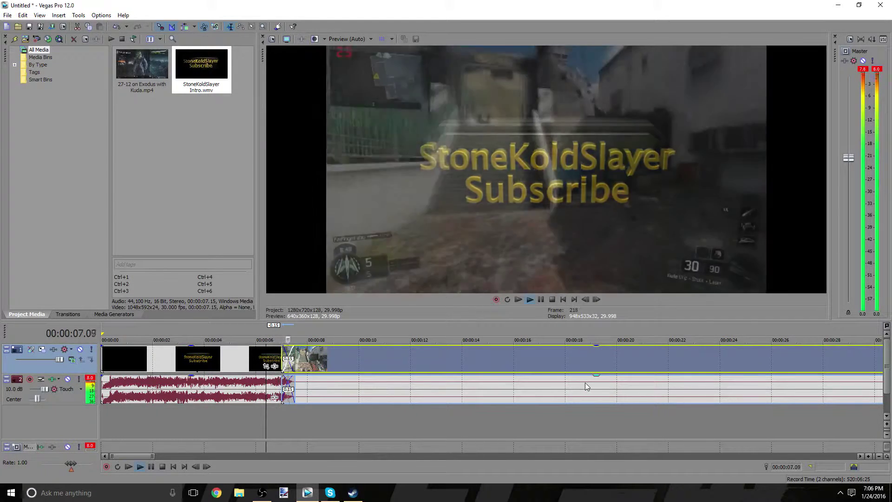
key(space)
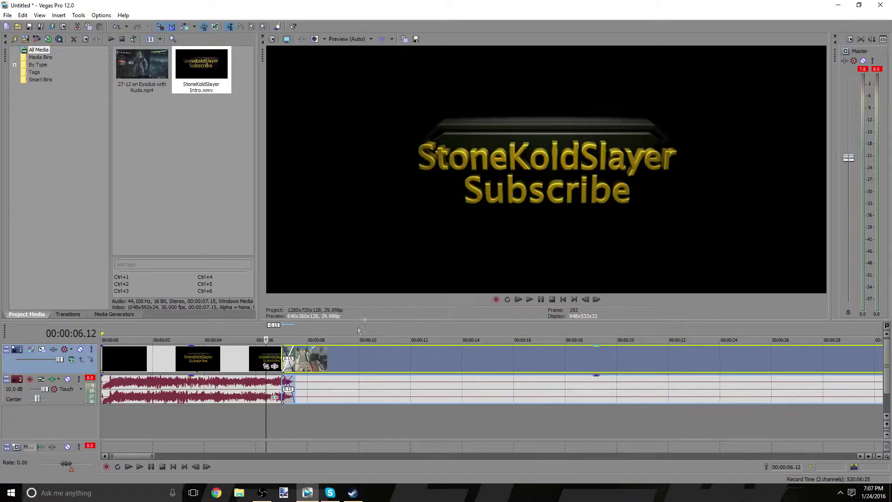
Step: Try a crossfade of about 5 seconds between the intro and gameplay, play it, and restore the short overlap
drag(334, 365, 153, 367)
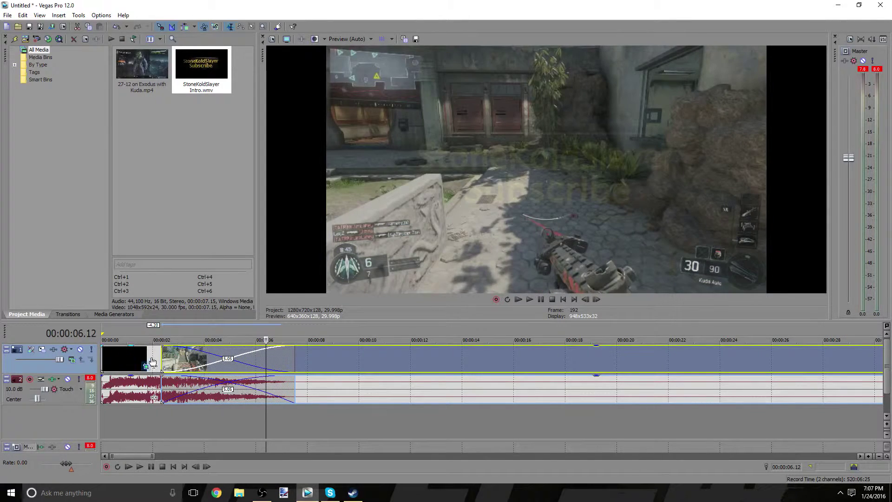
click(146, 366)
click(6, 44)
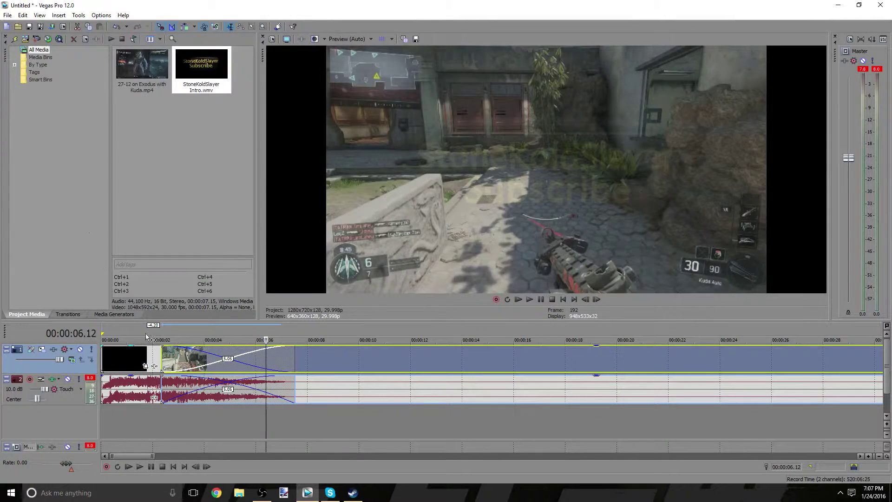
key(space)
click(145, 353)
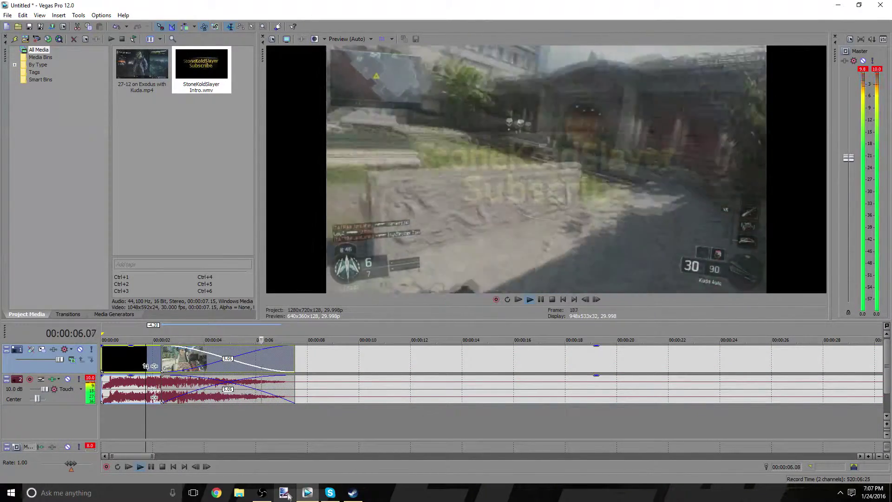
key(space)
drag(327, 368, 444, 361)
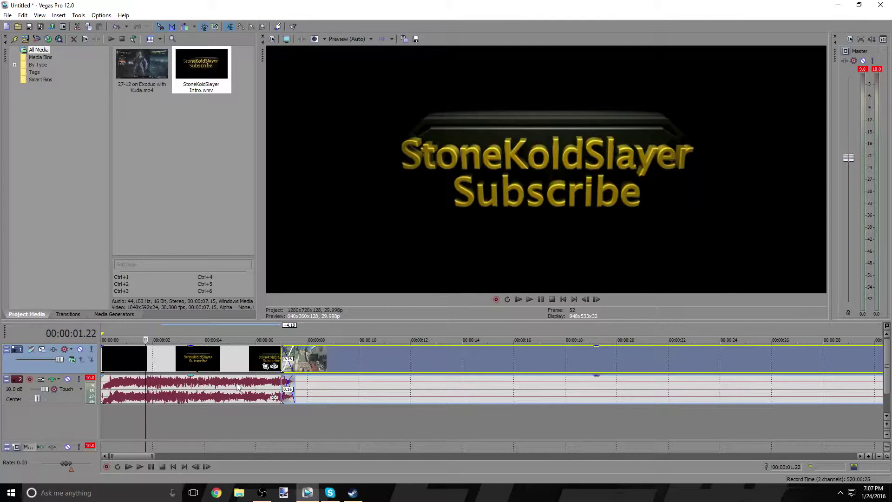
Step: Play the intro from about 00:00:03 to check how loud its audio is
click(187, 390)
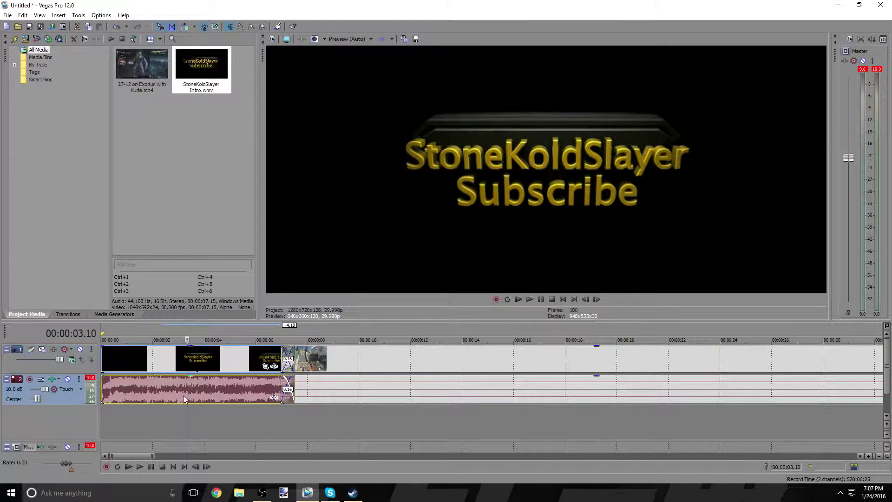
key(space)
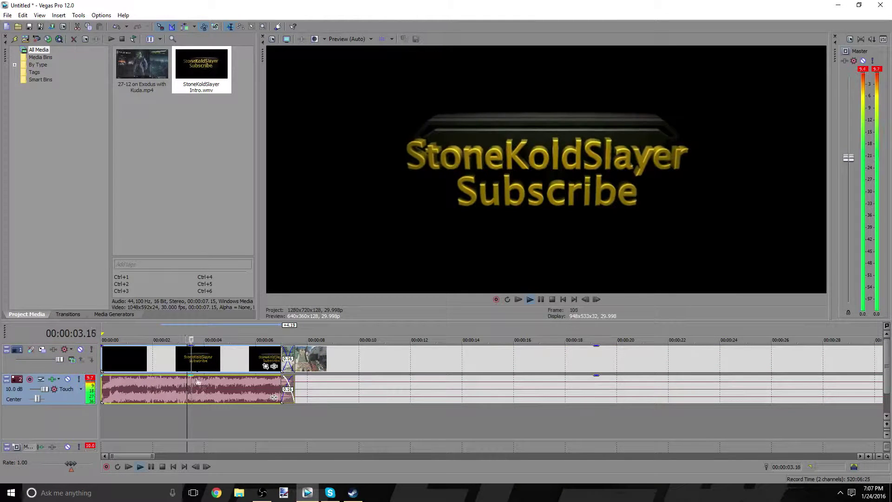
key(space)
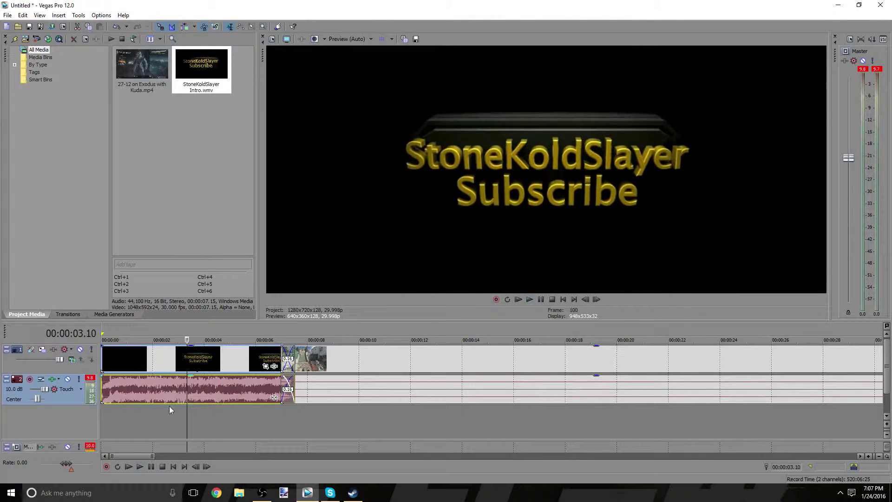
Step: Move the intro's audio onto a separate new track and set that track's volume to -15 dB
drag(169, 405, 164, 434)
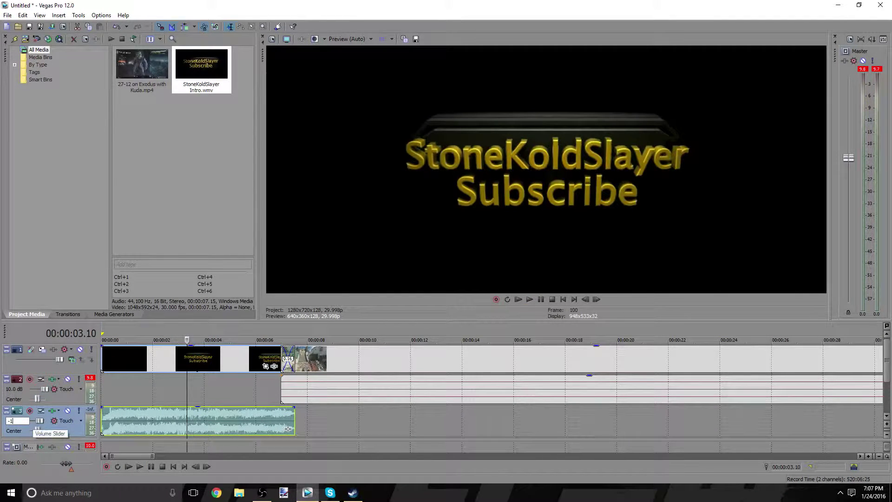
text(5)
key(Return)
Step: Play the intro's beginning and its transition into the gameplay to compare the audio levels of the two tracks
click(146, 415)
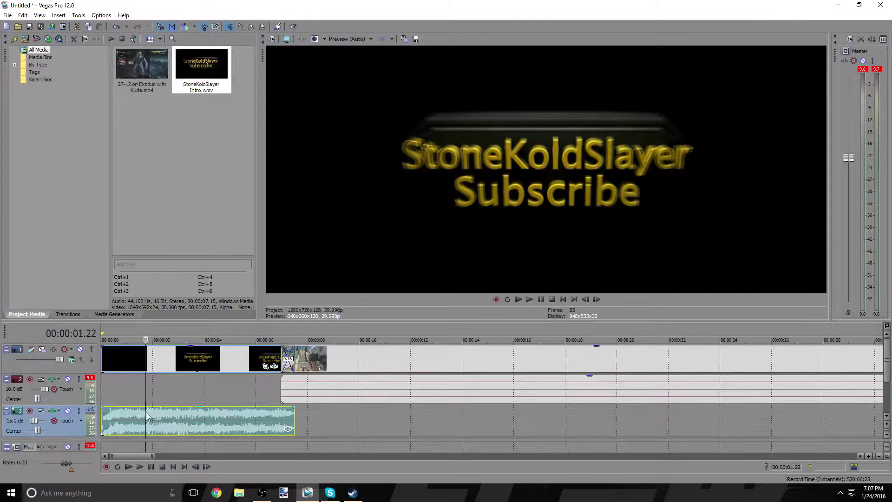
key(space)
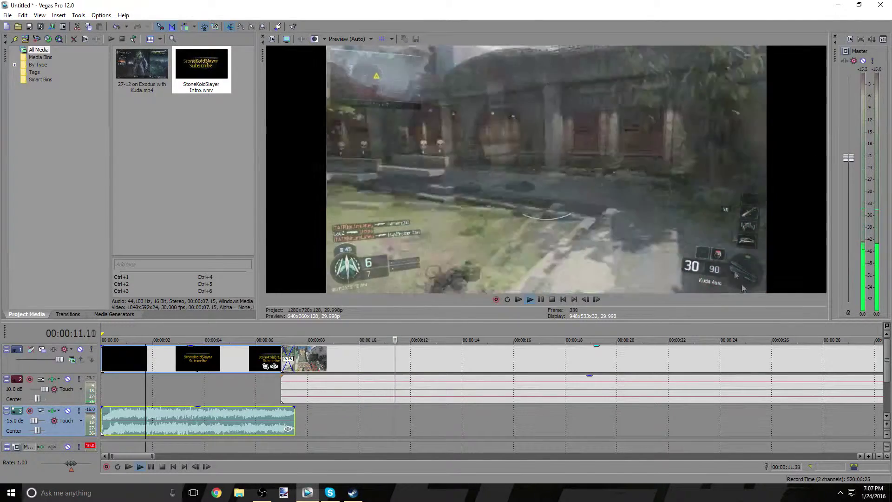
key(space)
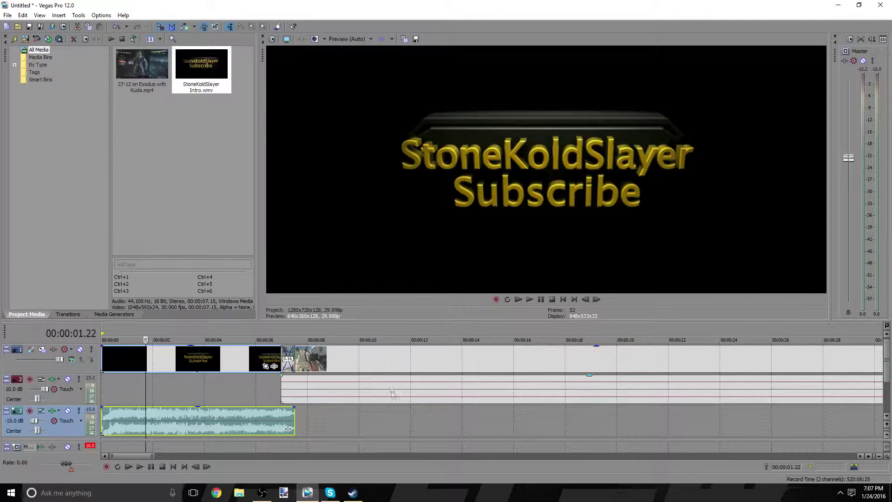
scroll(274, 400, down, 7)
scroll(109, 419, up, 5)
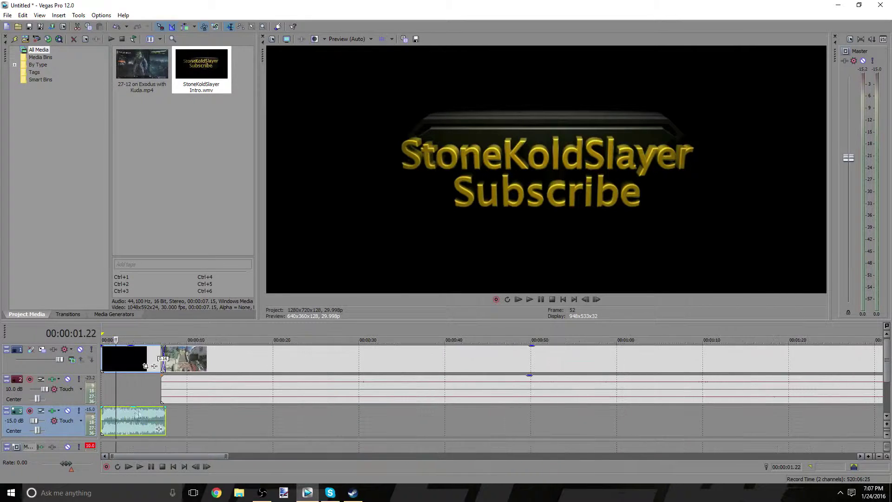
click(106, 425)
key(space)
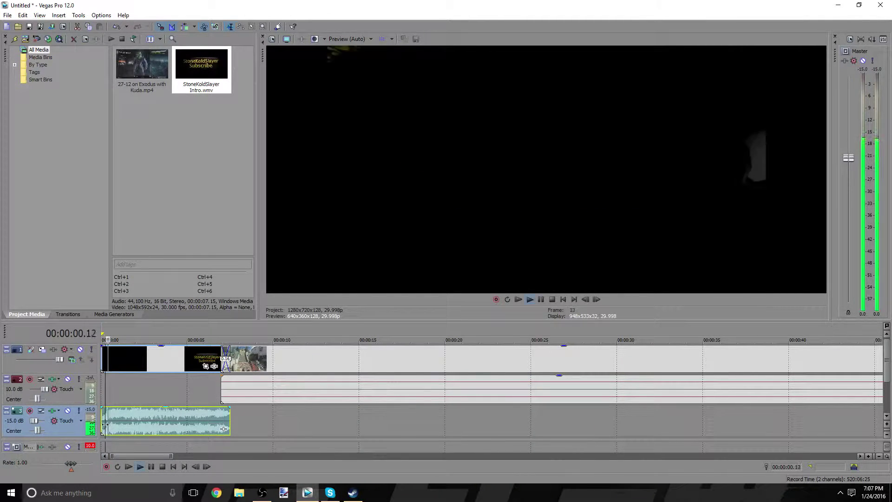
key(space)
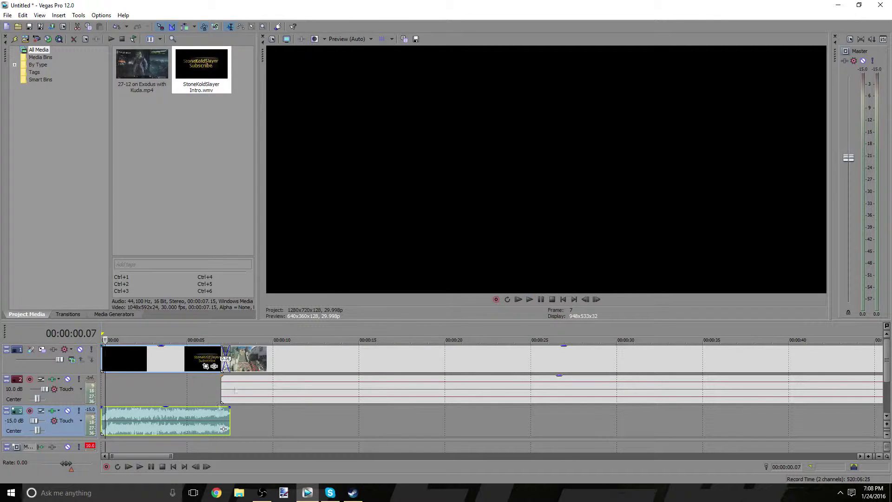
click(213, 418)
key(space)
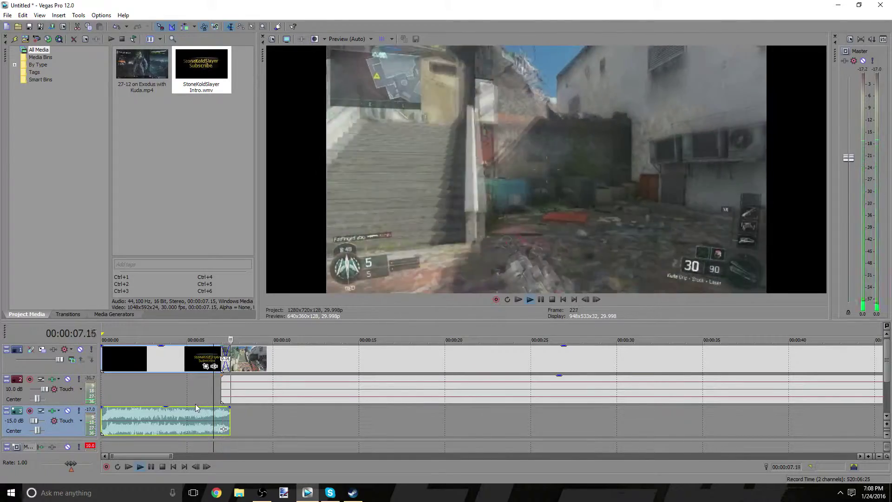
scroll(246, 401, down, 10)
key(space)
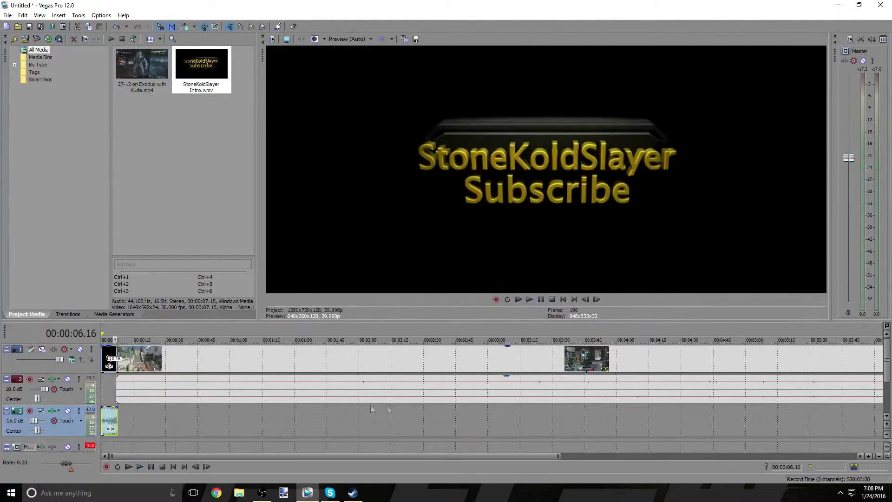
Step: Import New Years Video from the Best of SKS folder inside the YouTube videos folder into the project media
click(277, 431)
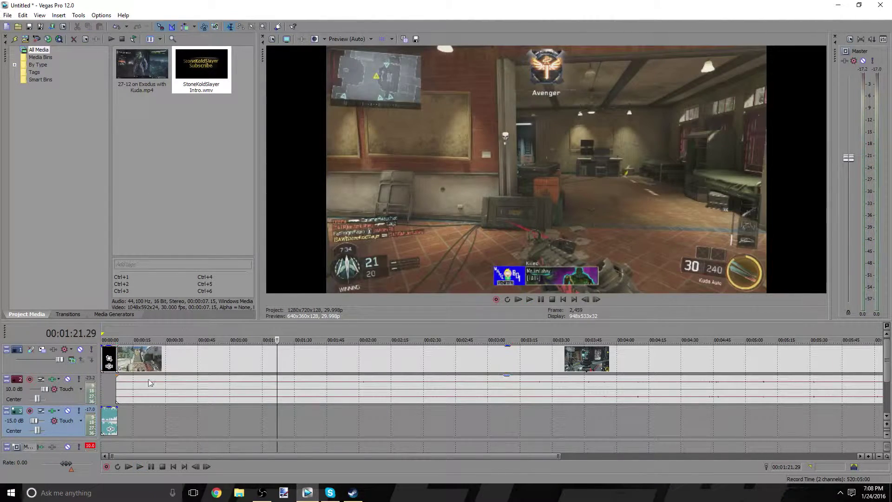
mouse_move(263, 424)
mouse_down()
mouse_move(214, 424)
mouse_move(265, 425)
mouse_up()
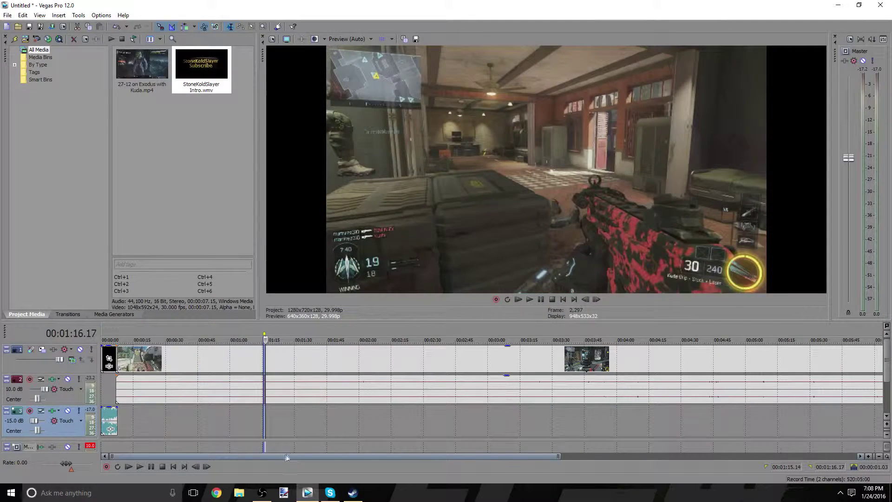
click(5, 17)
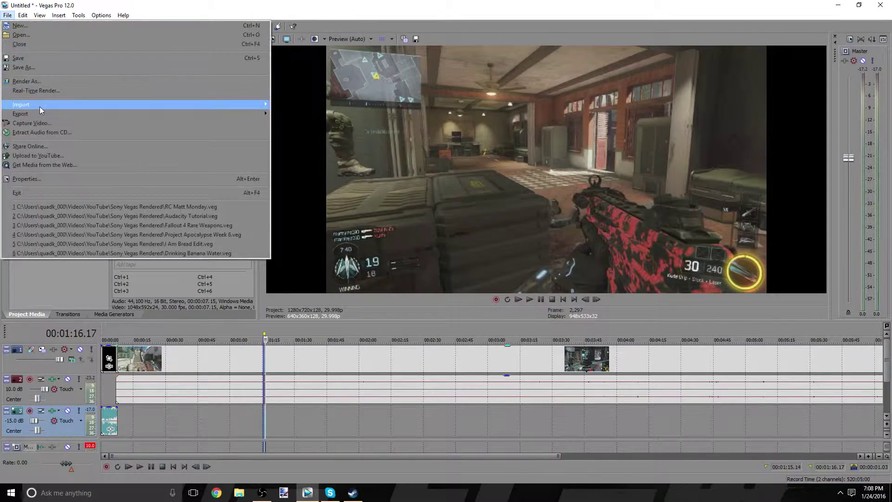
mouse_move(40, 106)
click(314, 115)
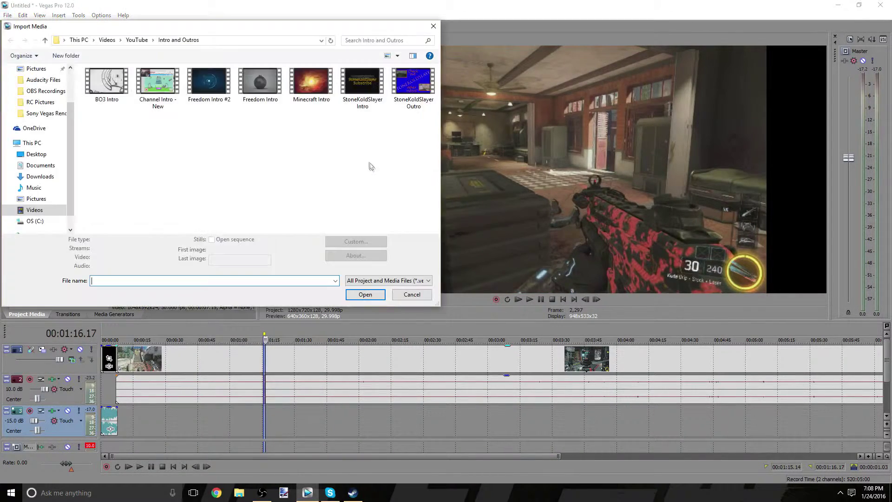
click(107, 40)
double_click(188, 97)
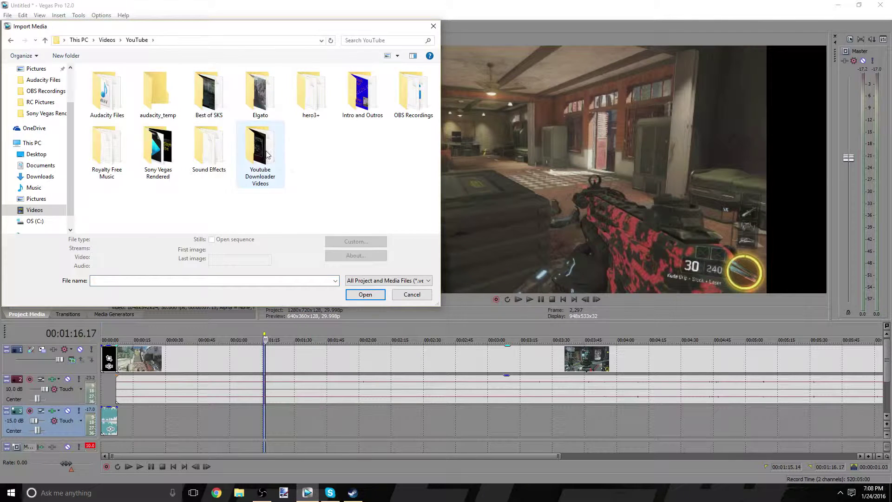
double_click(212, 111)
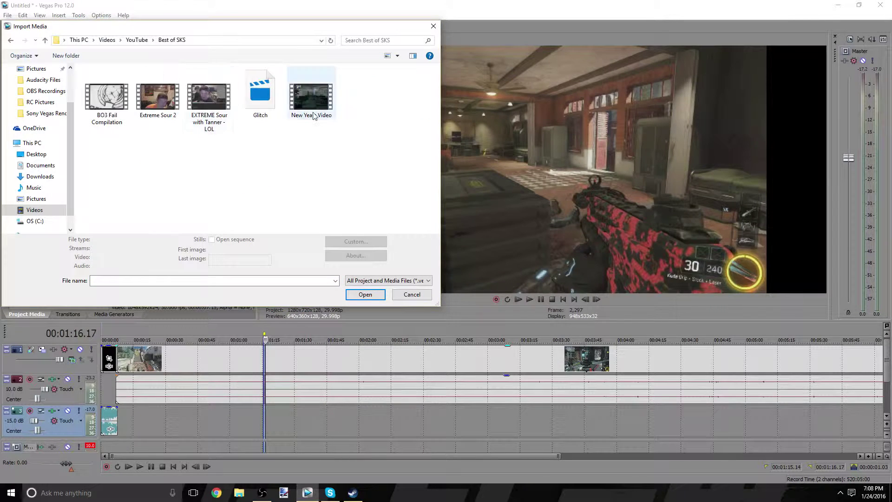
double_click(311, 114)
Step: Try placing New Years Video.mp4 on the gameplay's own track, overlapping the gameplay from near its beginning
drag(202, 86, 127, 367)
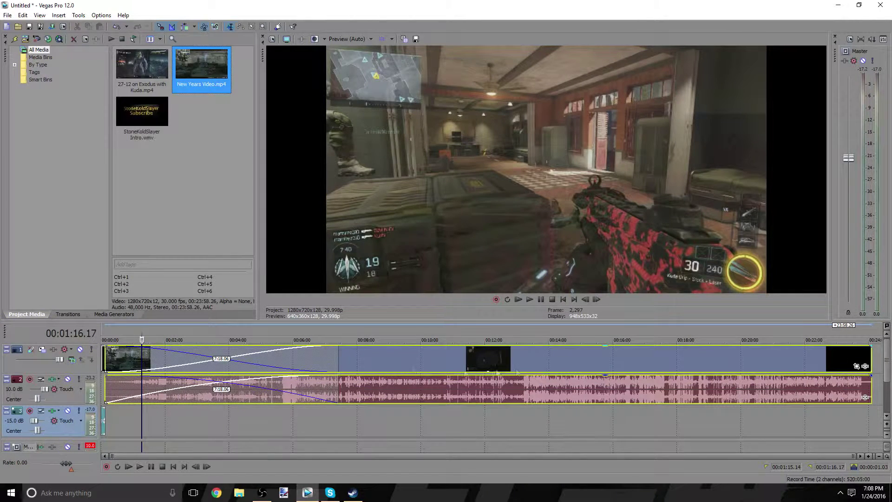
scroll(461, 361, up, 3)
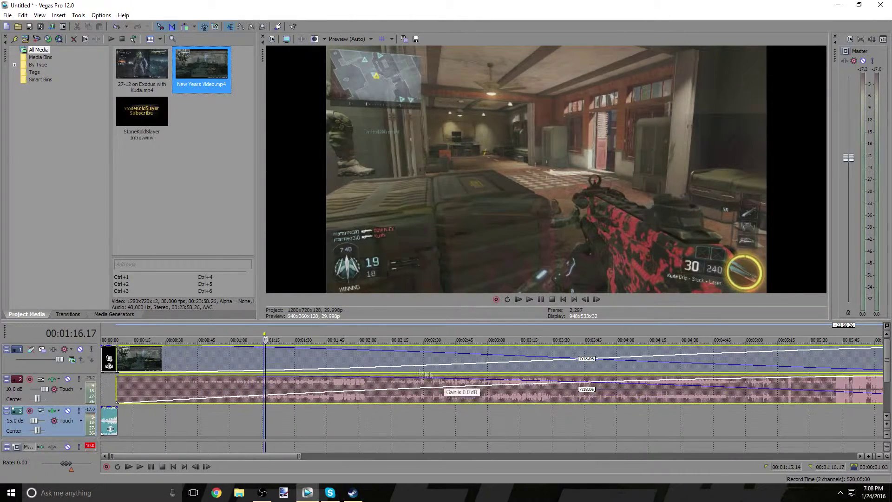
drag(354, 361, 442, 363)
scroll(442, 364, down, 4)
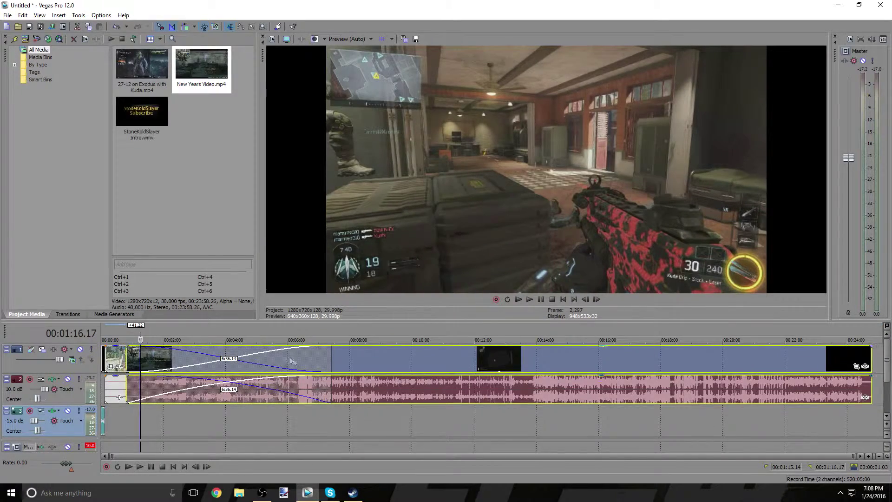
mouse_move(268, 365)
mouse_down()
mouse_move(305, 366)
mouse_move(249, 372)
mouse_up()
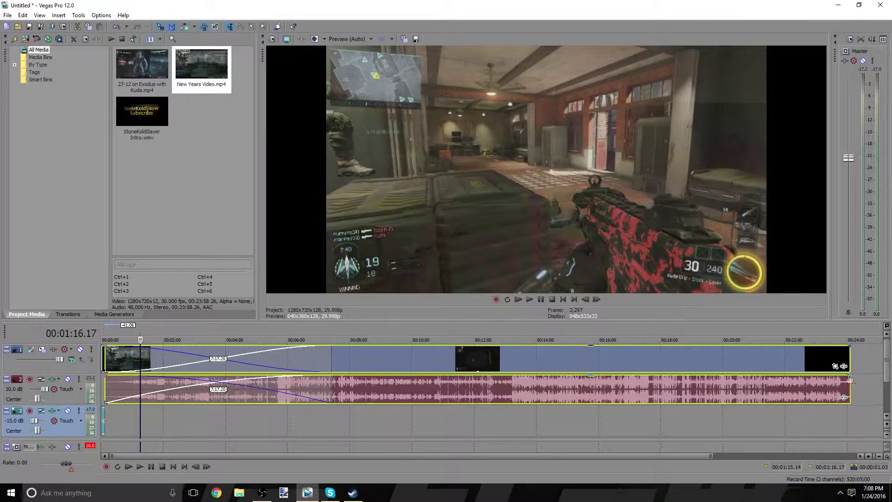
Step: Enlarge the New Years Video crop frame to about 2,674 by 1,504 in Event Pan/Crop and view the result near 00:08:59
click(835, 366)
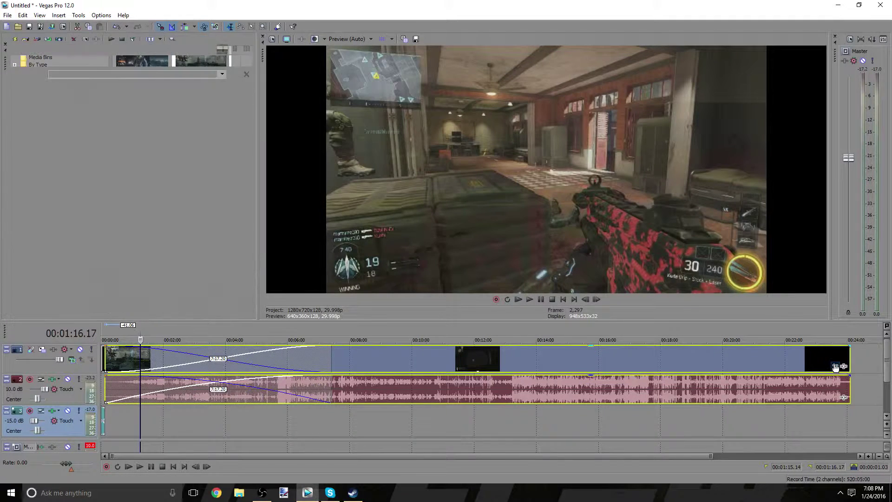
drag(250, 212, 398, 288)
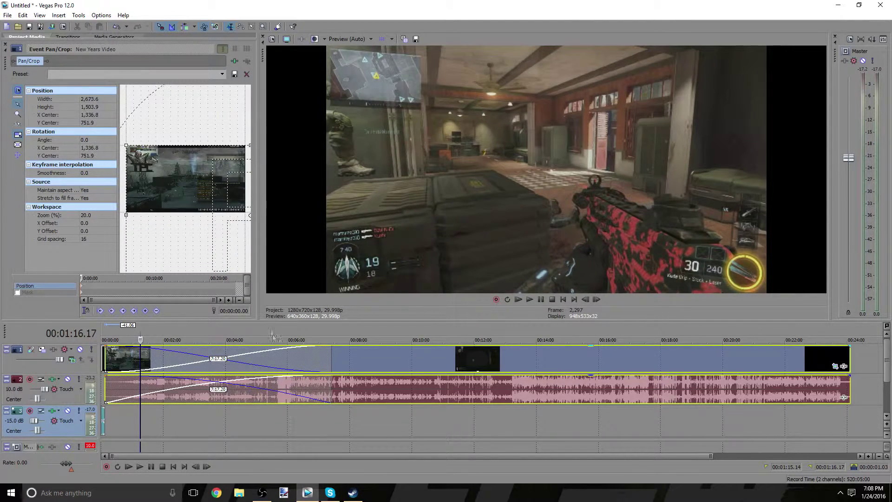
click(380, 425)
scroll(381, 425, up, 2)
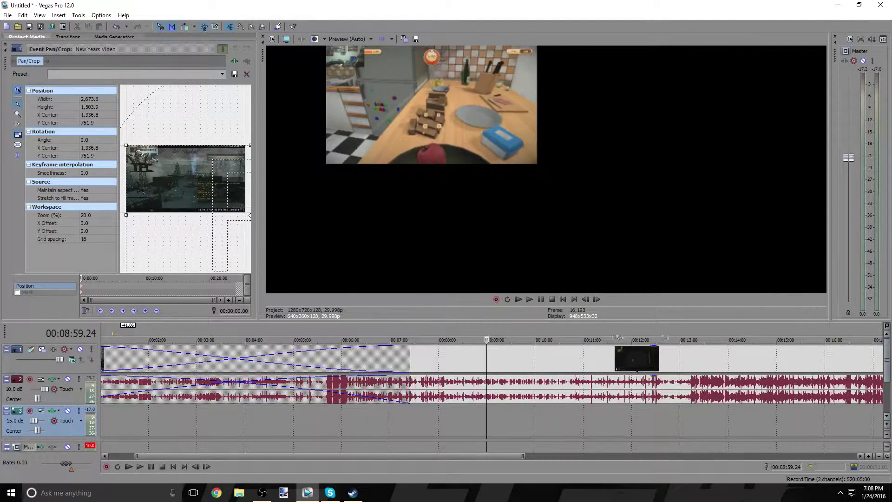
Step: Try the New Years Video on a separate track below the audio tracks, then delete its events and that track
drag(140, 365, 130, 401)
scroll(131, 401, down, 3)
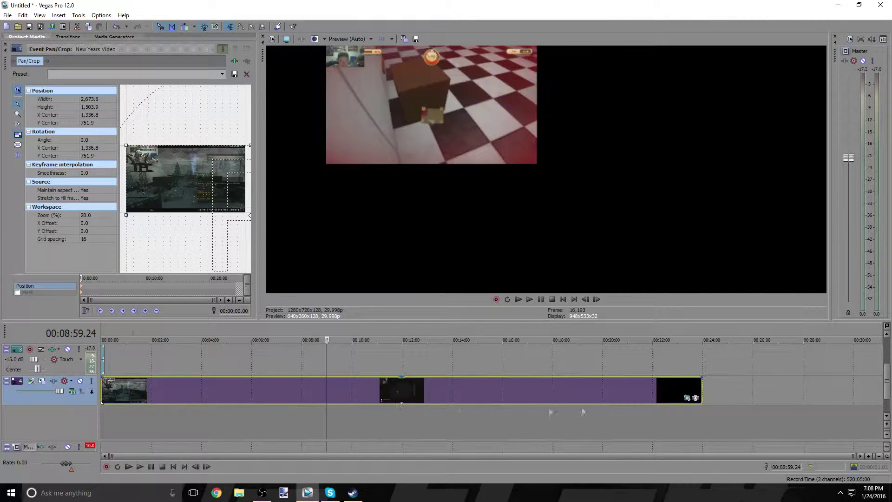
click(242, 394)
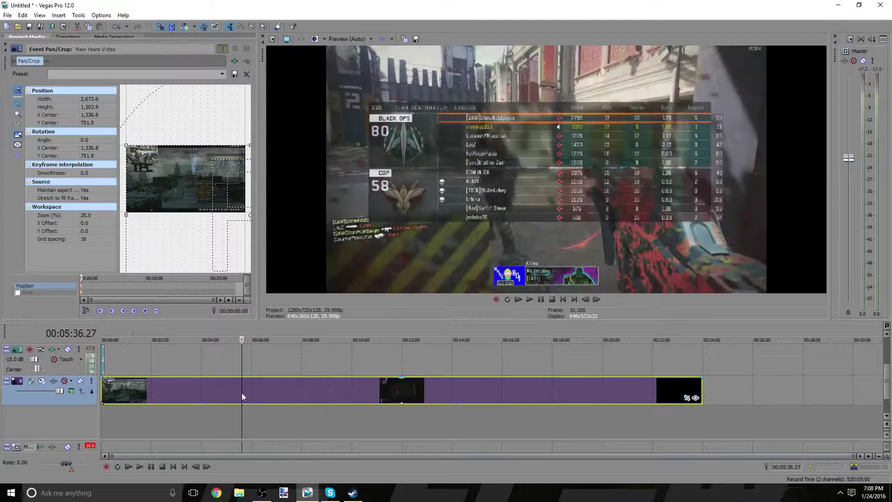
key(Delete)
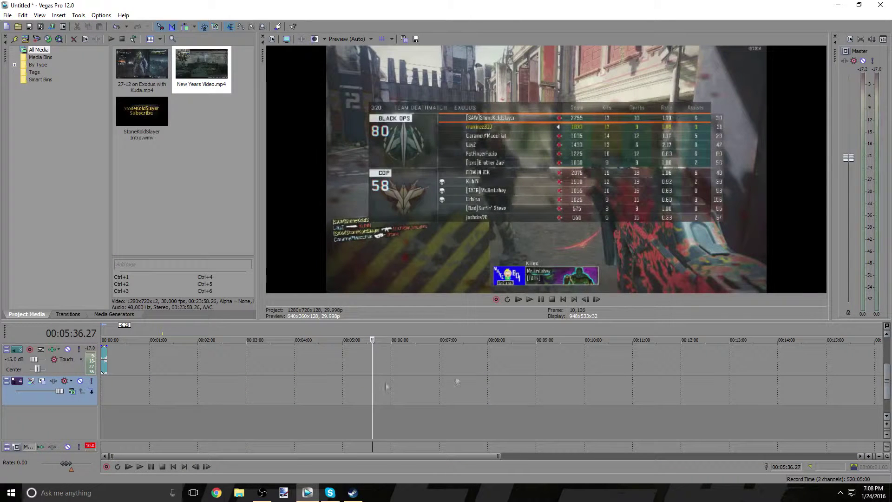
key(Delete)
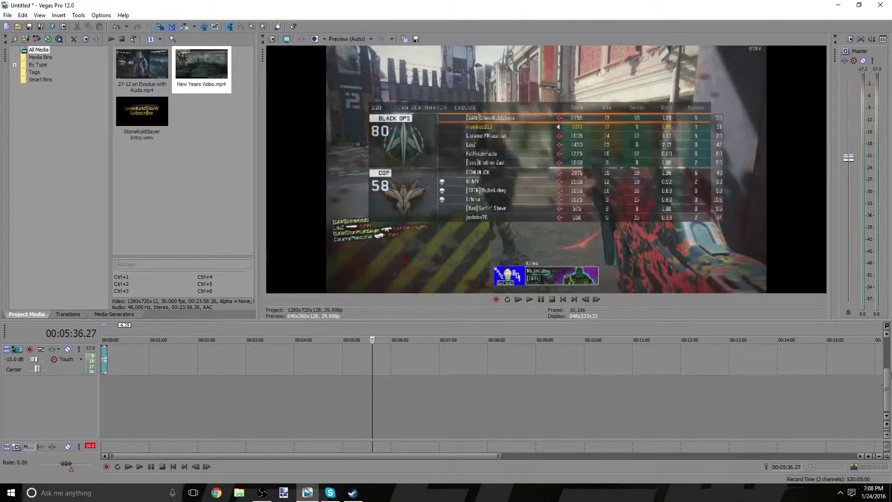
drag(882, 386, 876, 387)
right_click(87, 390)
click(160, 395)
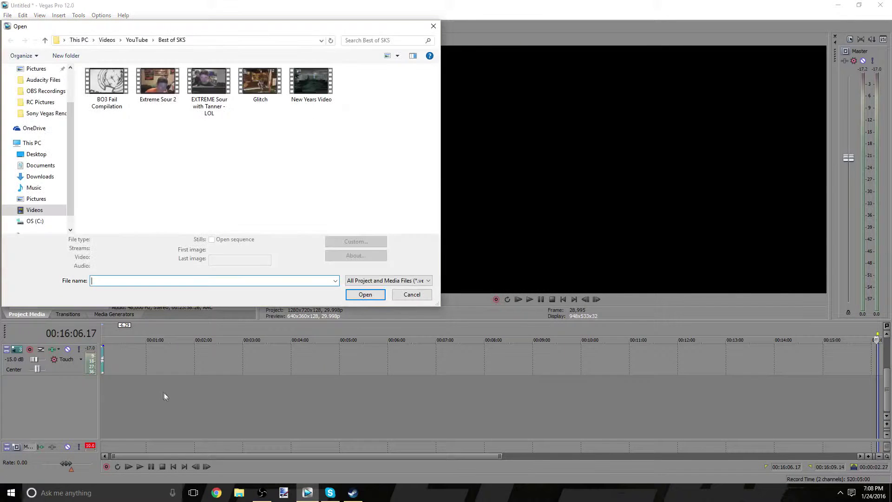
click(433, 26)
Step: Insert a new video track above the gameplay and place New Years Video.mp4 at its start, with its audio on its own track
right_click(132, 404)
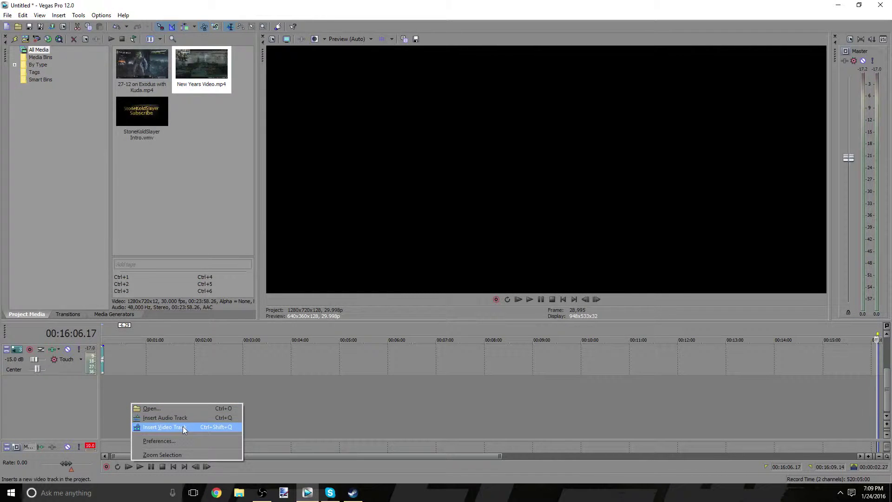
click(182, 426)
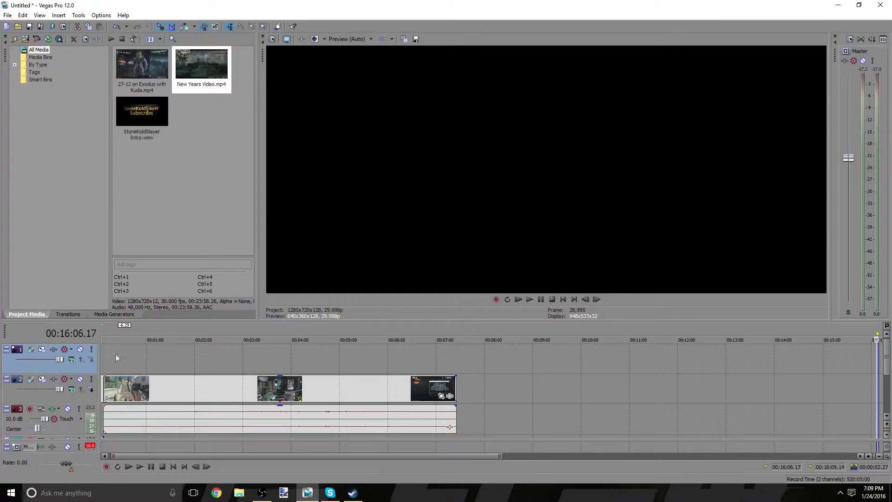
drag(143, 70, 140, 254)
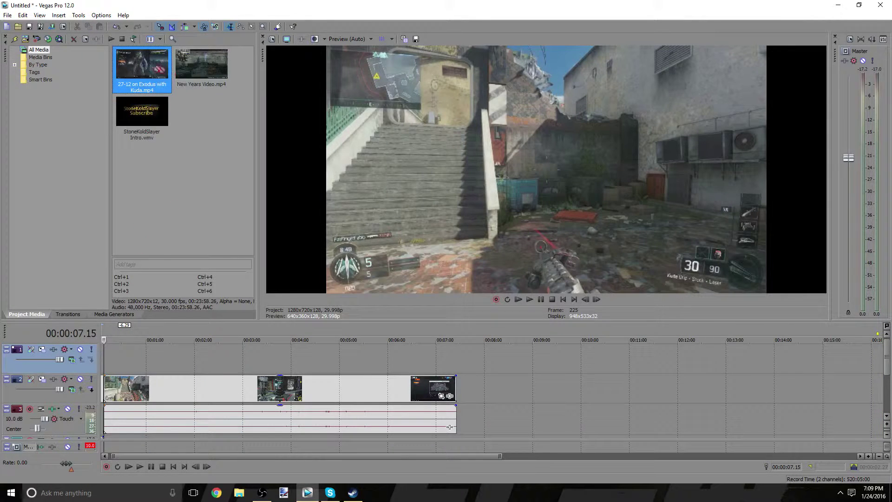
drag(220, 74, 107, 360)
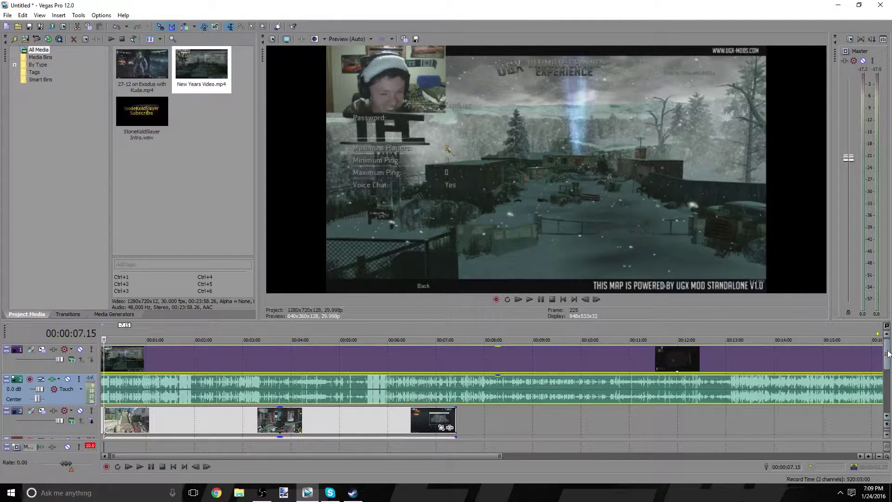
mouse_move(887, 356)
mouse_down()
mouse_move(888, 377)
mouse_move(887, 363)
mouse_up()
Step: Examine the stacked New Years Video and gameplay events at several points to see which track shows in the preview
click(262, 418)
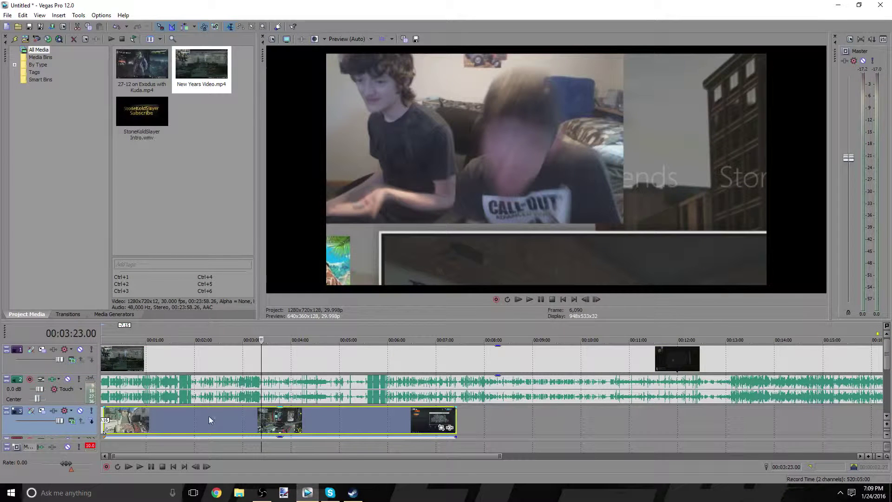
click(111, 427)
click(185, 426)
click(313, 421)
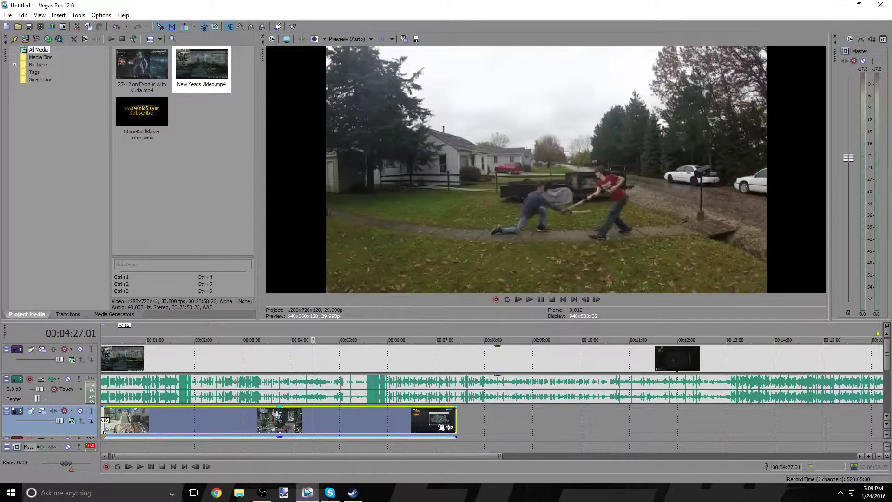
click(519, 385)
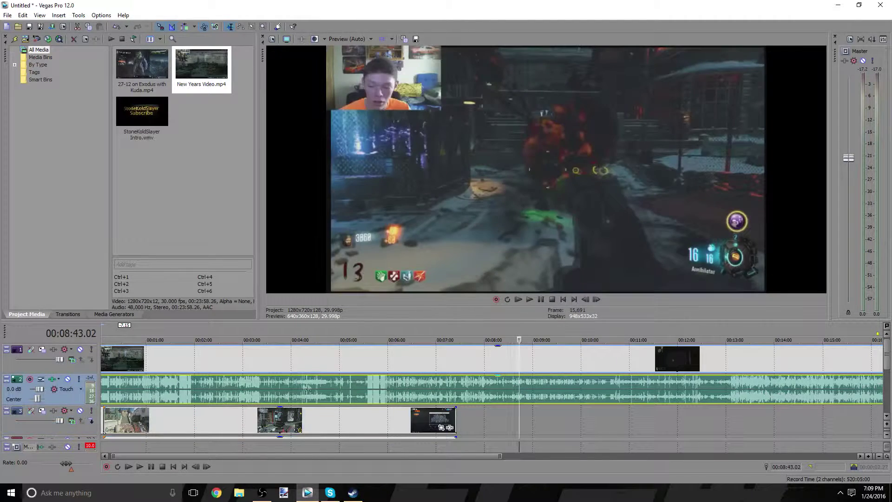
click(301, 385)
click(237, 383)
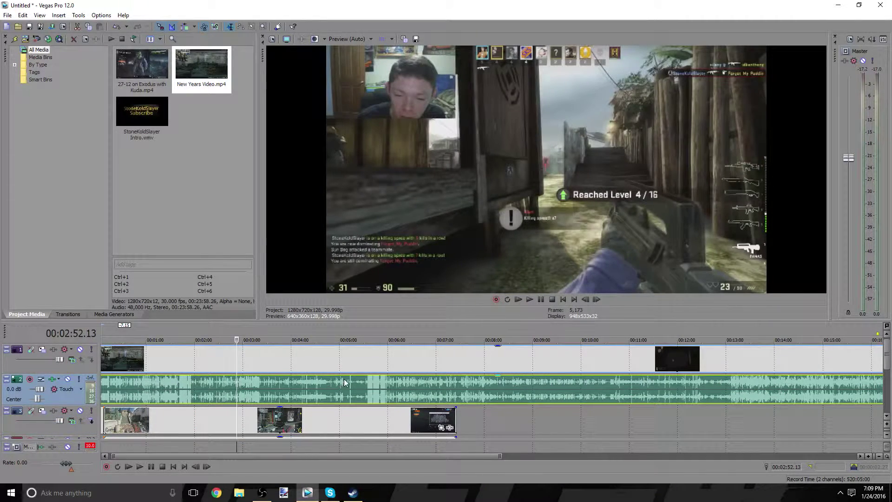
click(317, 425)
scroll(650, 408, down, 2)
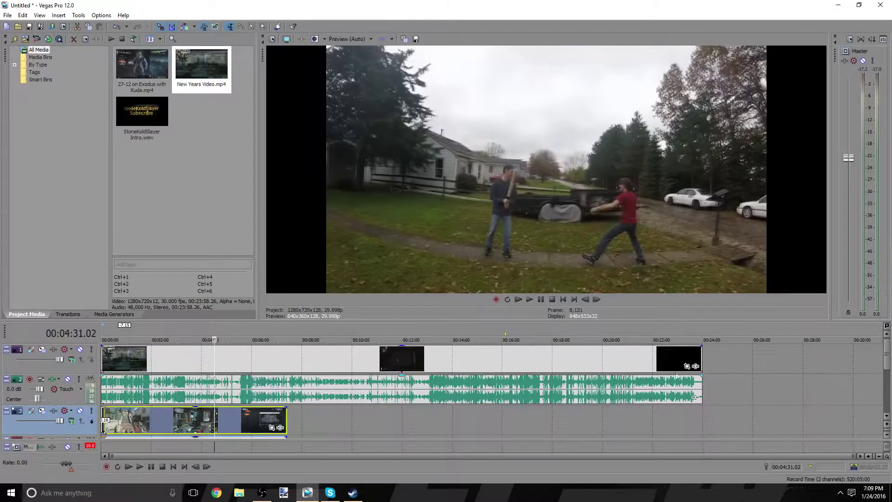
Step: Shrink New Years Video into the picture's upper-left corner using a pan/crop frame of about 3,745 by 2,107, and play it over the gameplay
click(686, 367)
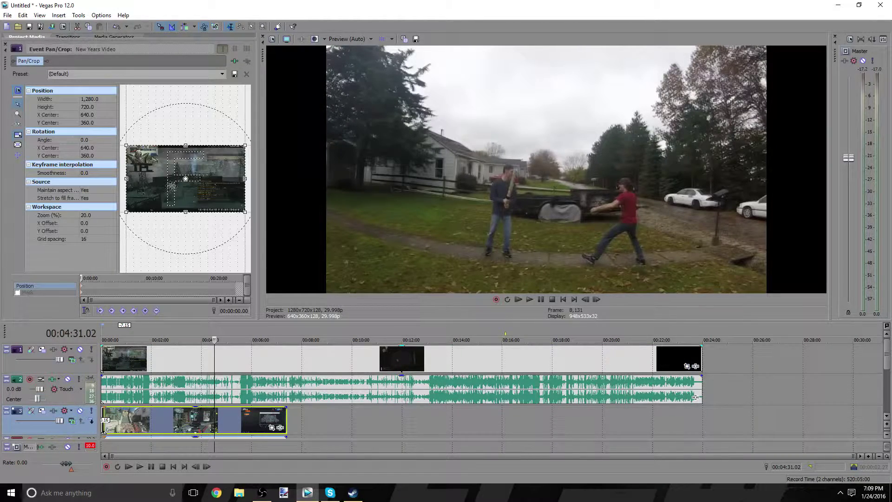
drag(243, 212, 663, 380)
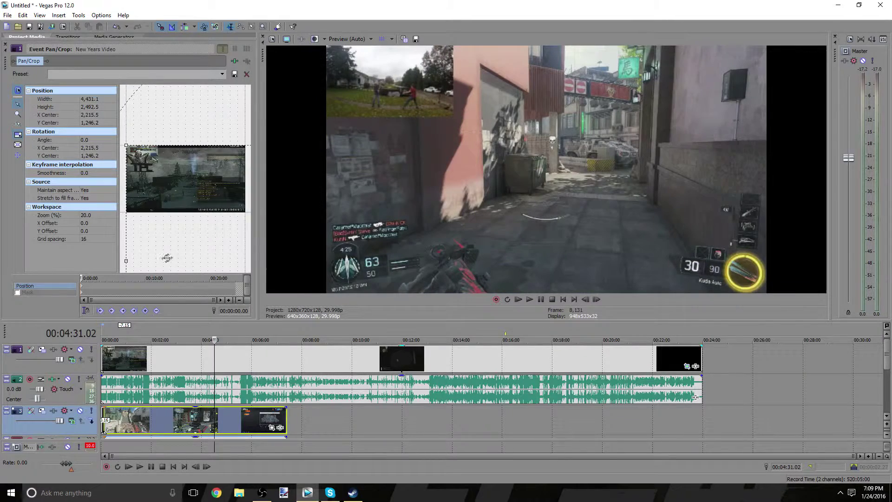
scroll(167, 258, down, 10)
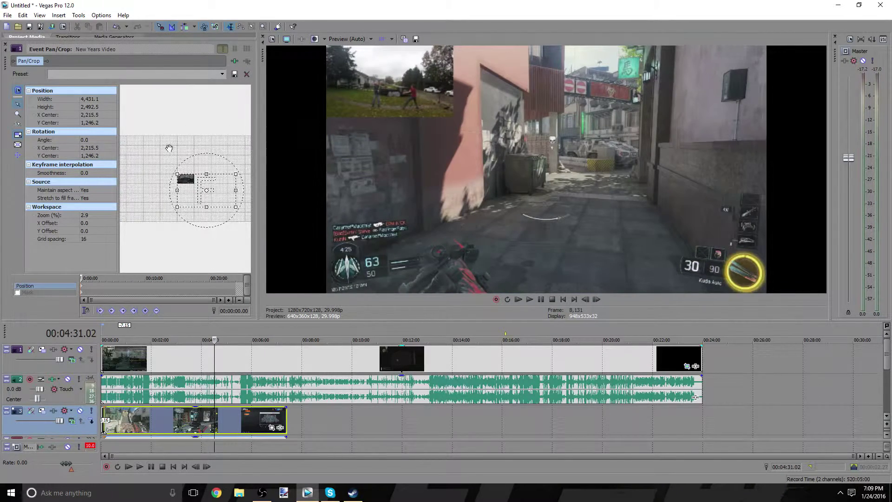
drag(169, 147, 150, 135)
mouse_move(216, 196)
mouse_down()
mouse_move(179, 176)
mouse_move(209, 190)
mouse_up()
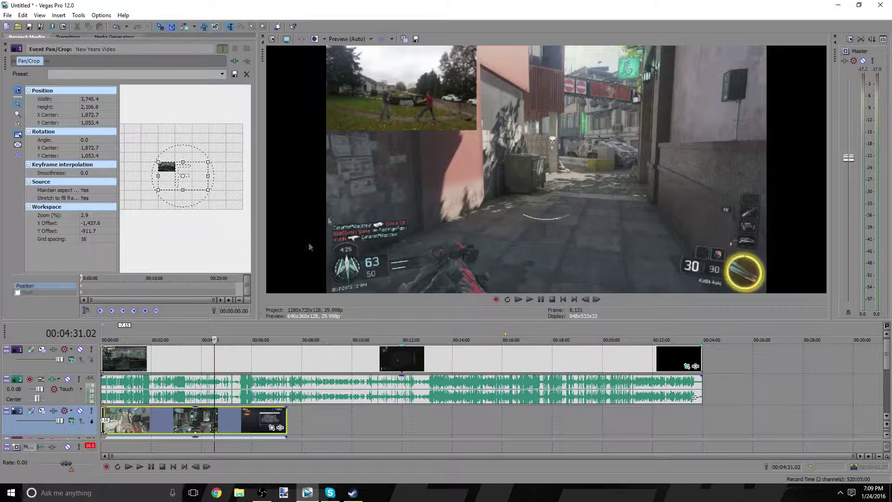
click(187, 415)
key(space)
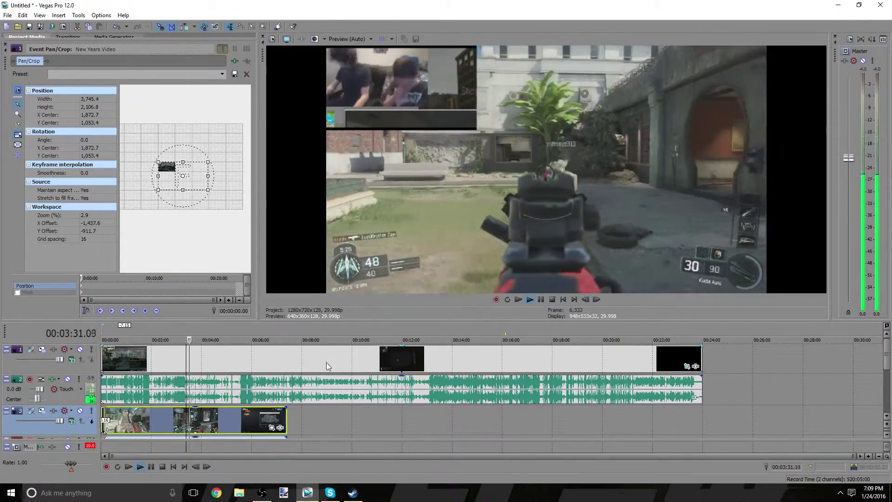
Step: Delete the New Years Video event with its audio, stop playback, and return to the project start with the empty top video track selected
click(338, 390)
key(Delete)
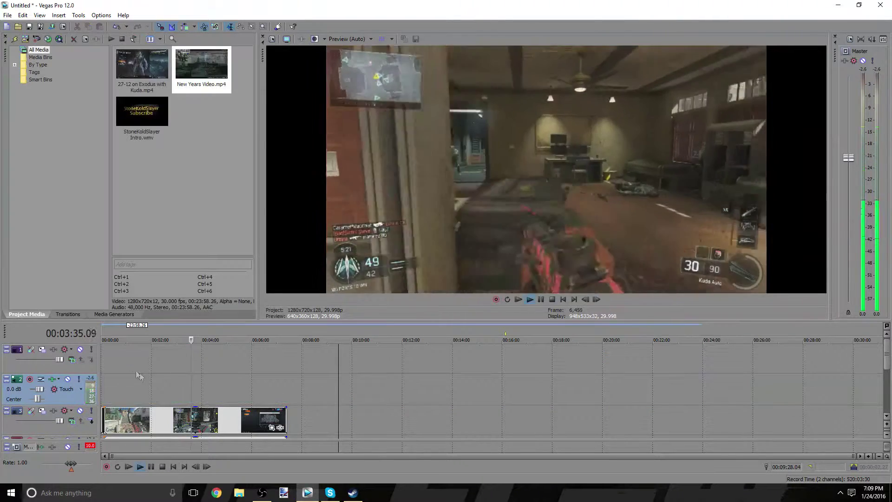
key(space)
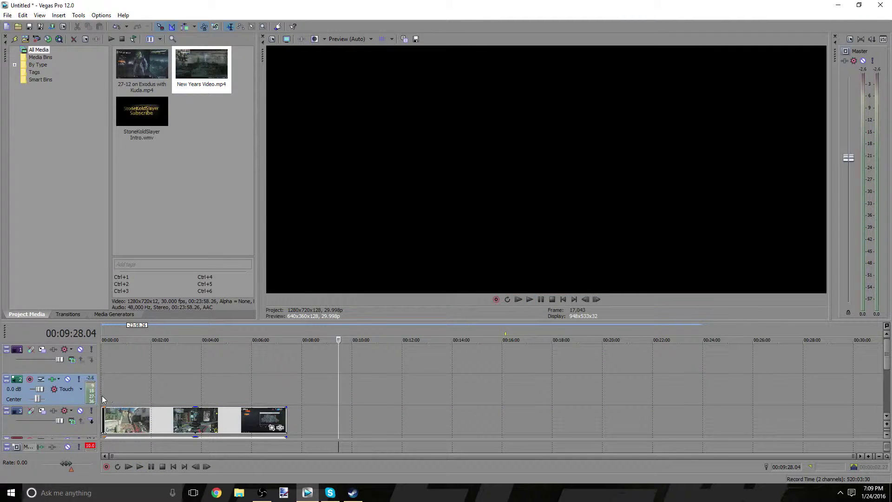
key(Home)
click(74, 370)
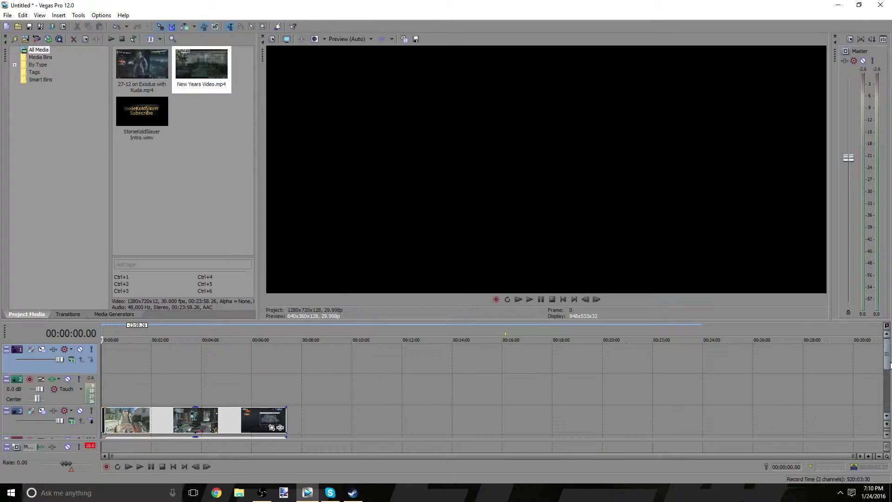
Step: Examine the gameplay video event and its matching audio event at several points along the timeline
scroll(889, 365, down, 2)
click(178, 390)
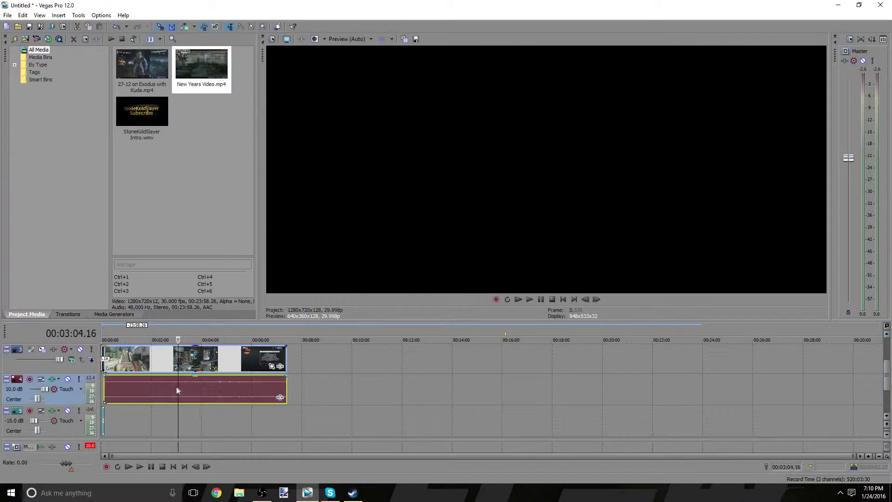
scroll(178, 391, up, 4)
click(252, 401)
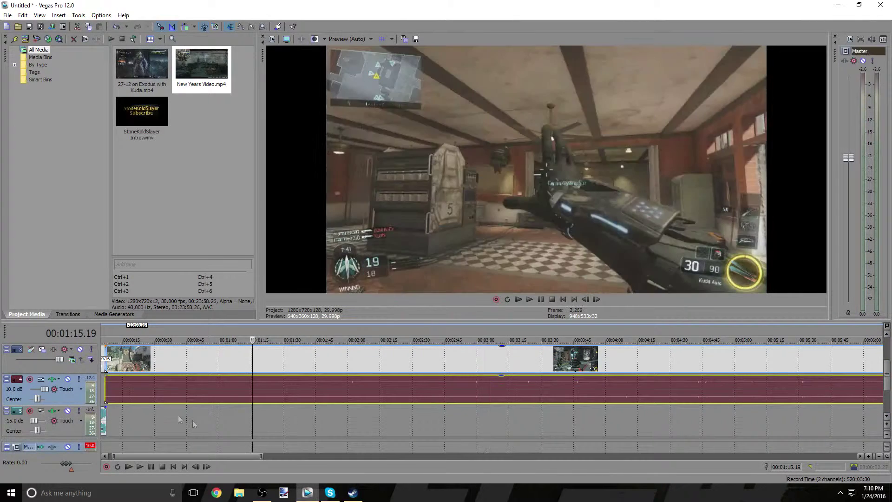
click(186, 387)
click(253, 360)
click(147, 387)
click(135, 417)
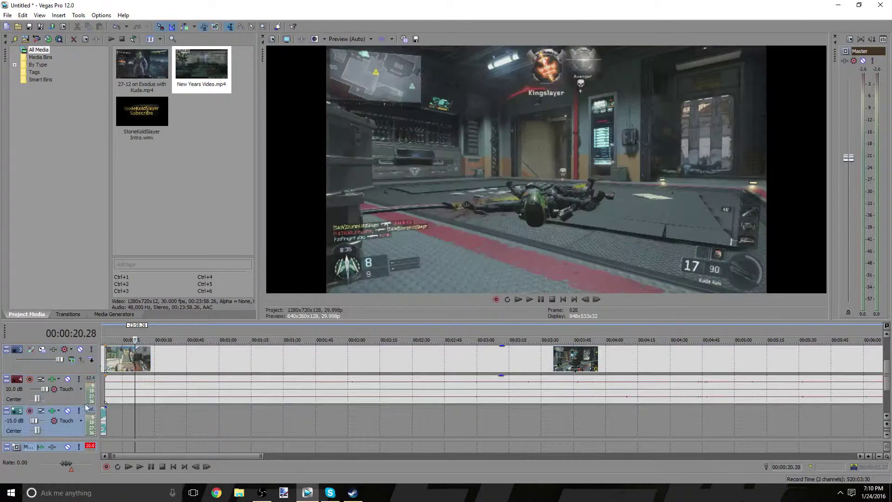
Step: Delete the gameplay's audio track and play the transition from the intro to the gameplay without it
click(72, 399)
key(Delete)
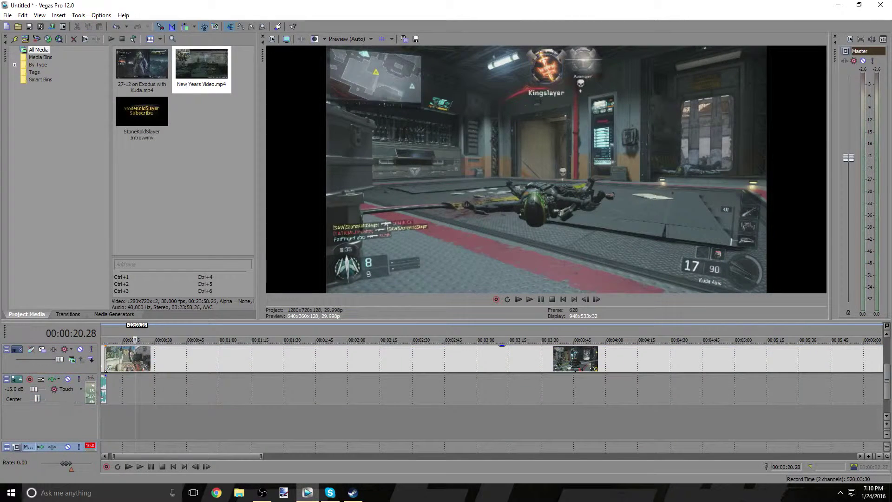
click(103, 367)
key(space)
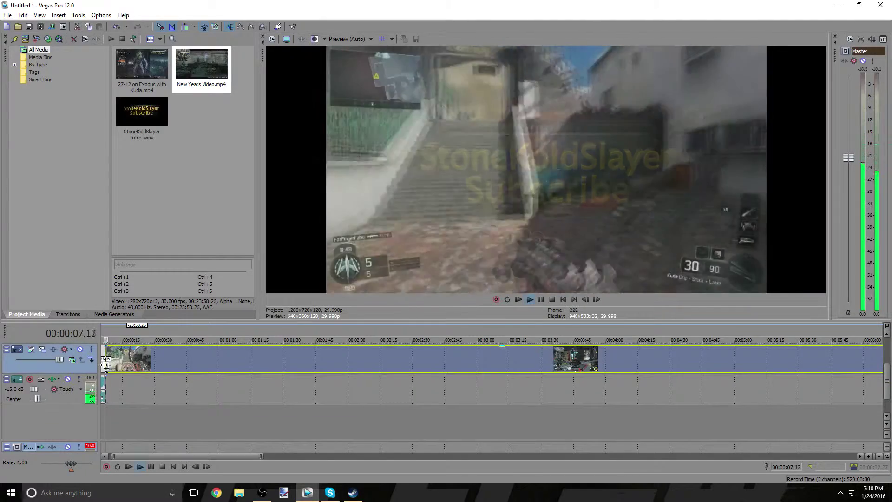
key(space)
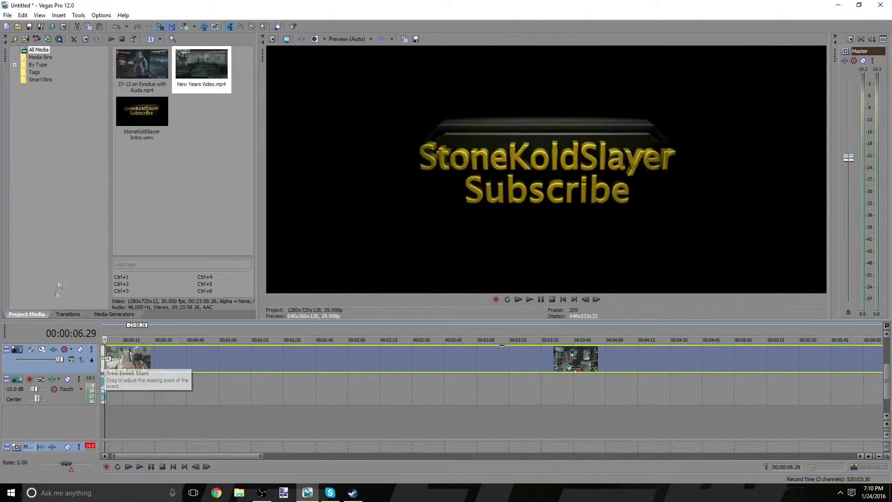
Step: Undo the deletion of the gameplay audio track and play the gameplay from about 35 seconds
click(116, 28)
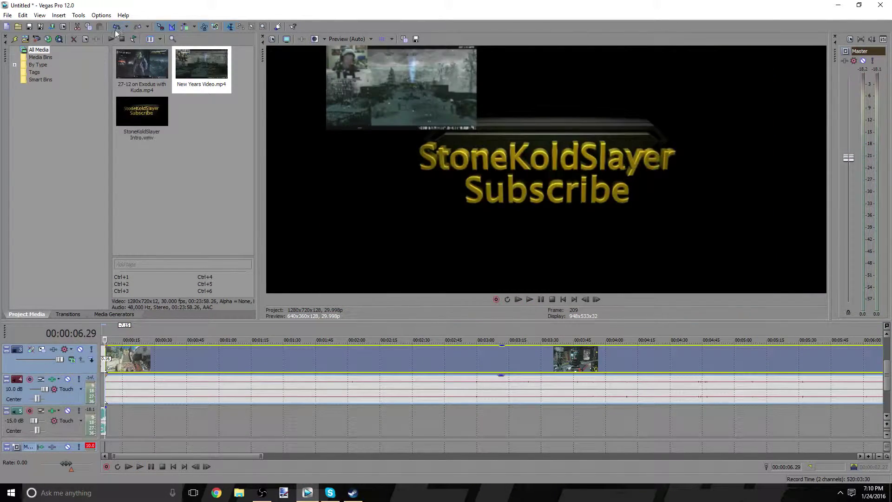
click(166, 399)
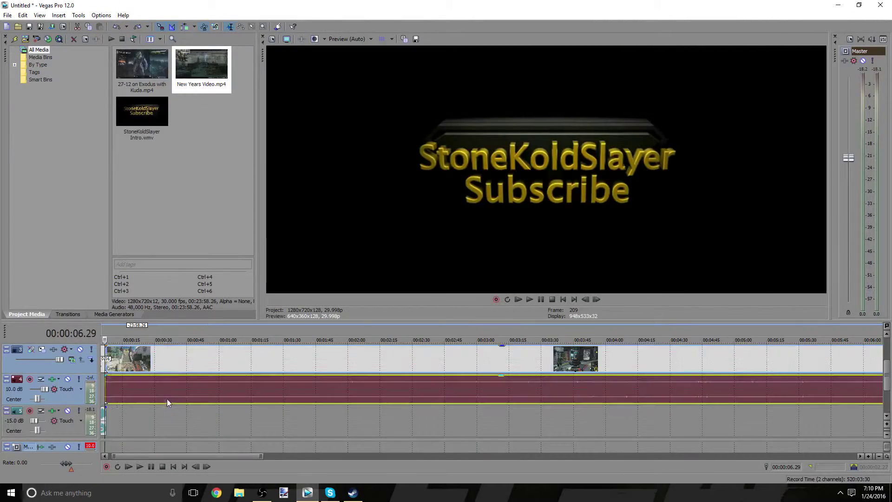
key(space)
key(space)
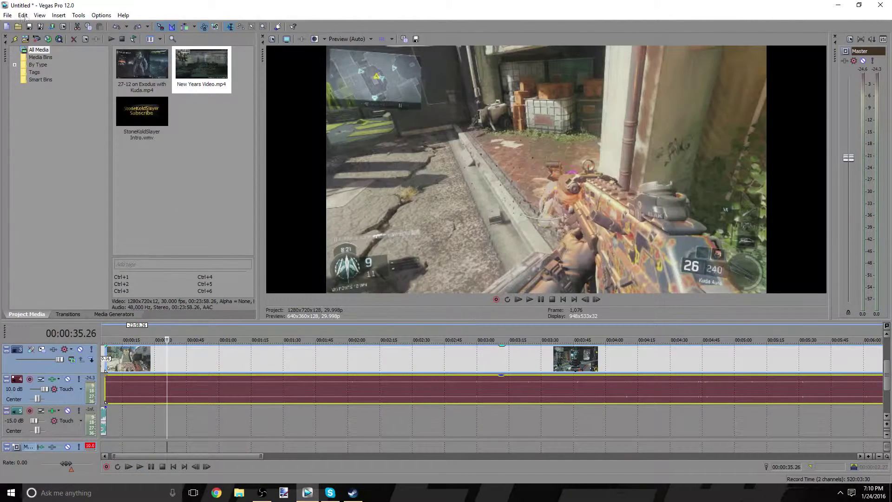
Step: Import the video Glitch.mp4 into the project media
click(2, 16)
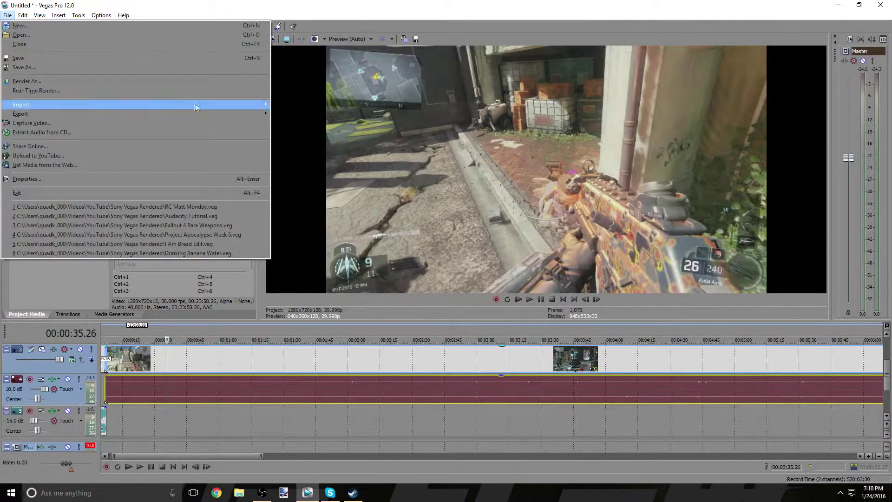
mouse_move(65, 104)
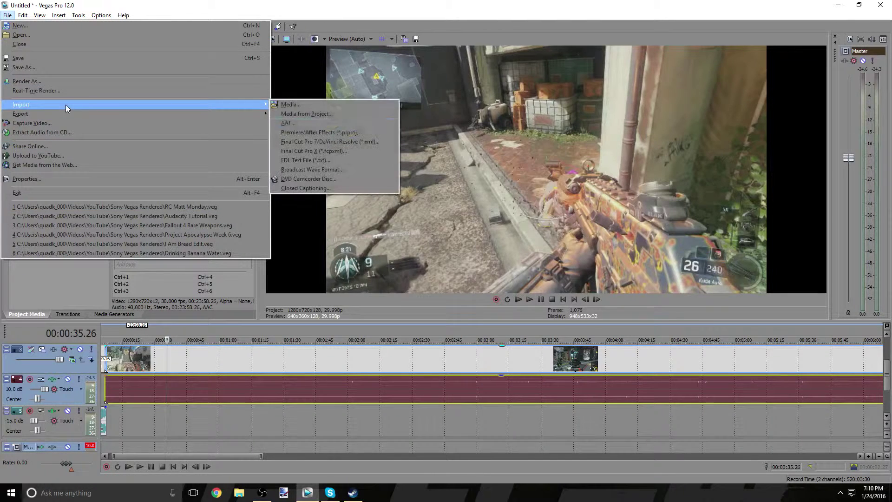
click(352, 105)
double_click(260, 82)
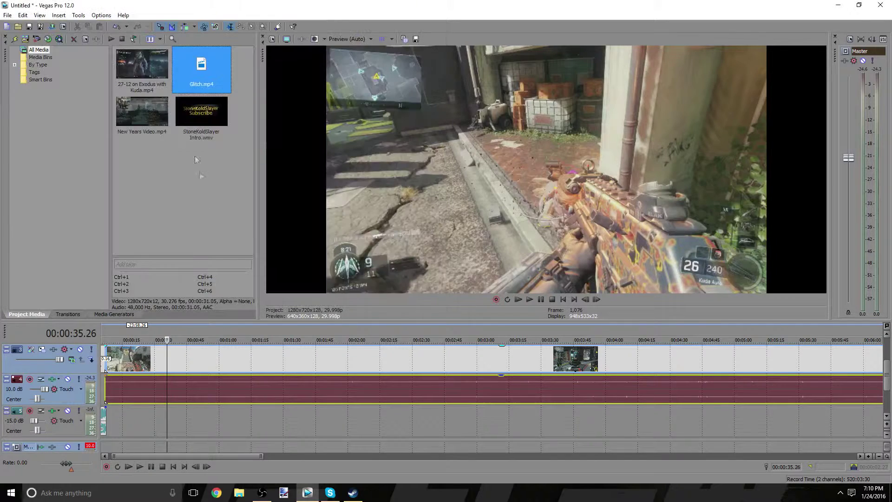
drag(192, 194, 192, 228)
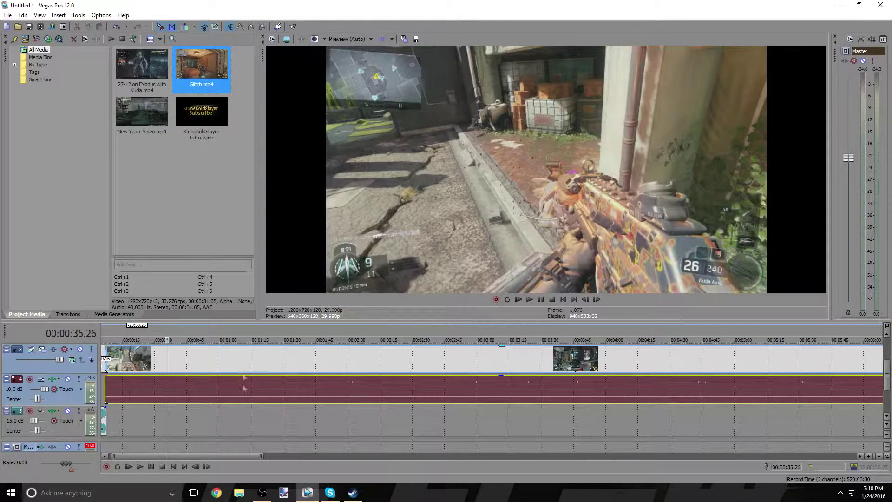
click(234, 418)
drag(212, 457, 325, 456)
click(457, 366)
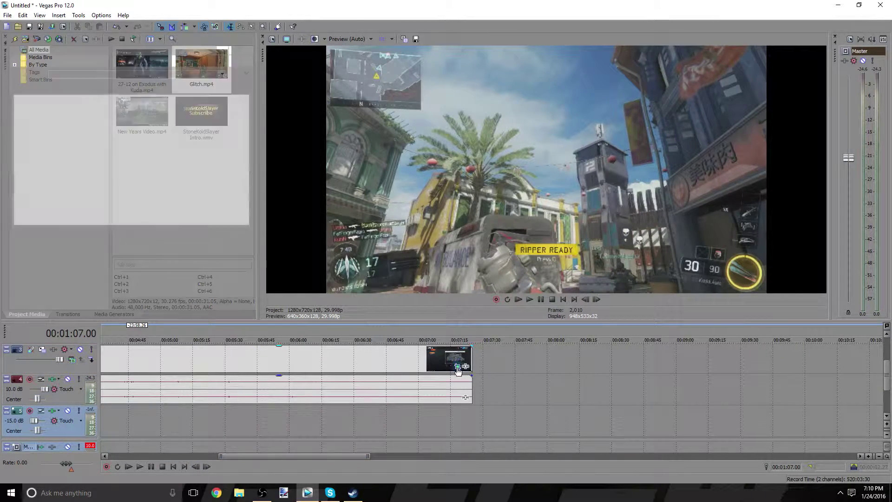
click(5, 45)
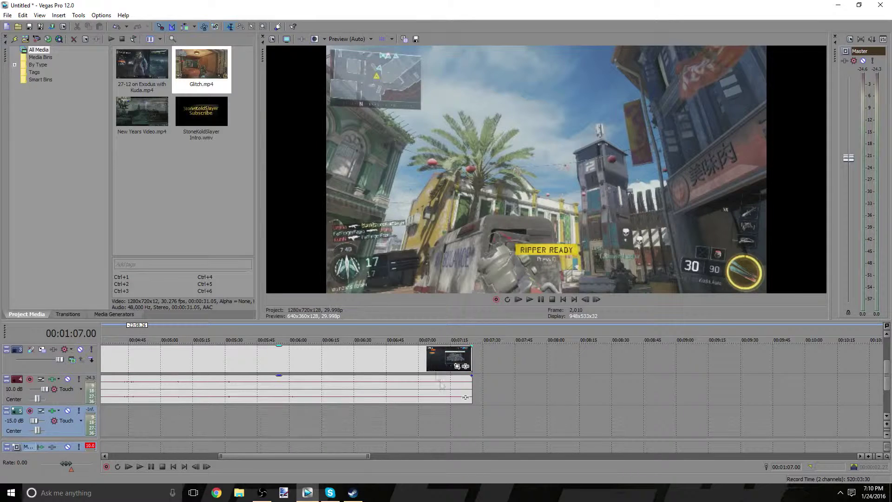
Step: Add the Sony Border effect to the gameplay event as a Solid border with a size of 0.021
click(468, 366)
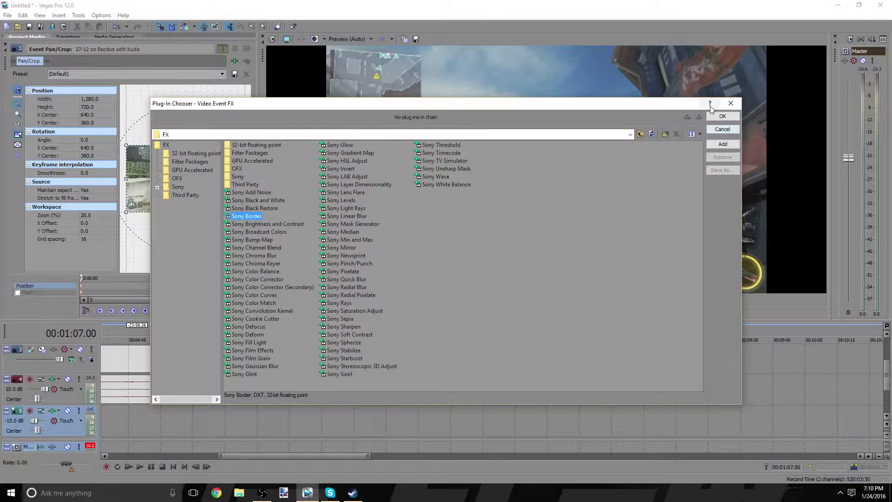
click(722, 144)
click(721, 117)
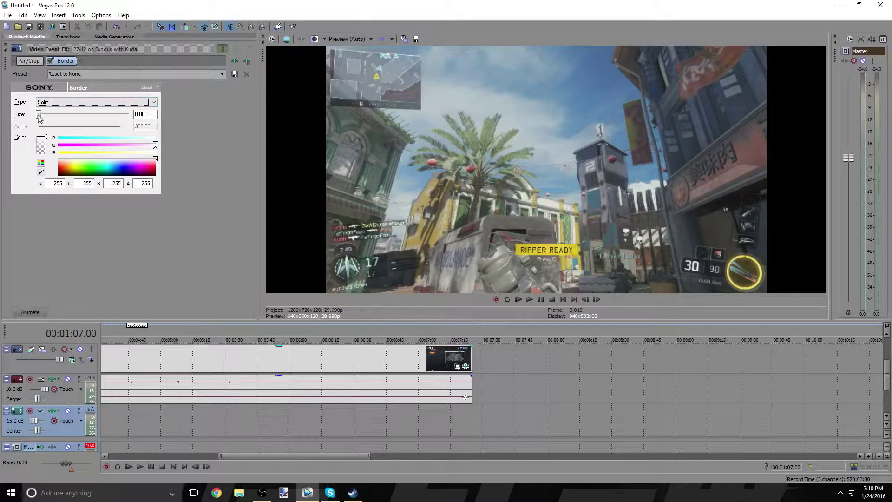
mouse_move(38, 117)
mouse_down()
mouse_move(95, 117)
mouse_move(41, 118)
mouse_up()
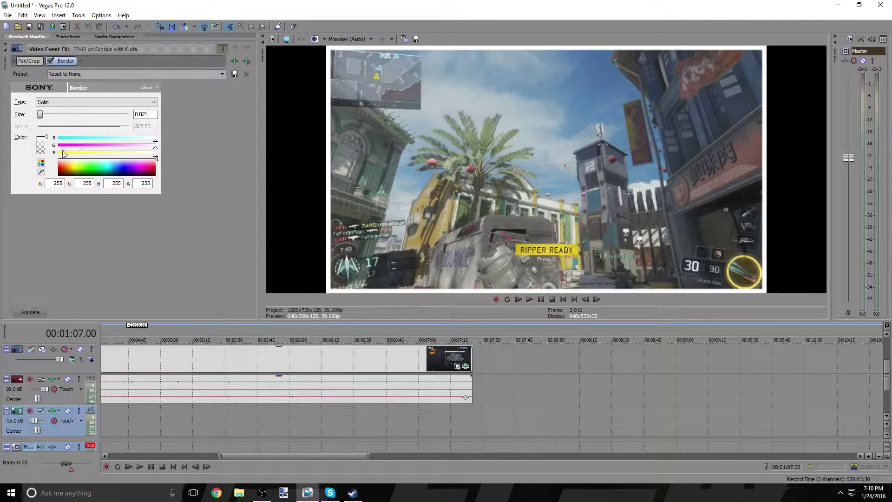
Step: Try black and blue as the border colour and settle on light orange, RGB 255, 194, 121
click(134, 174)
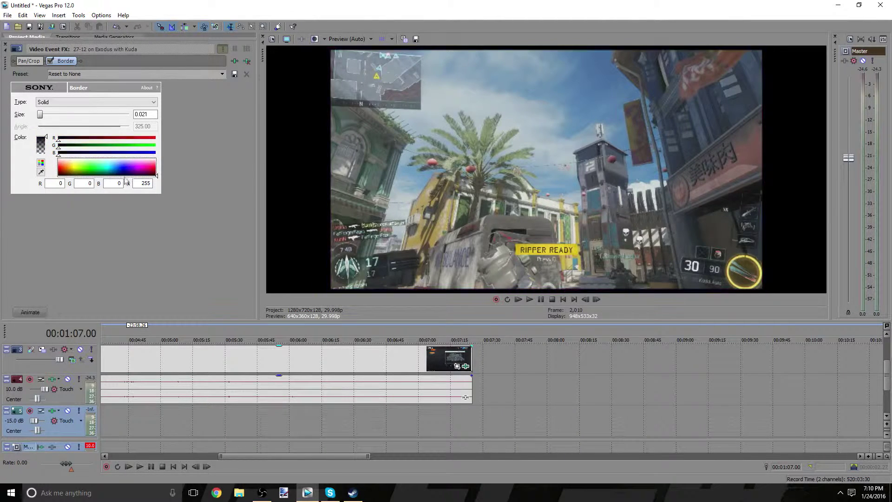
click(119, 172)
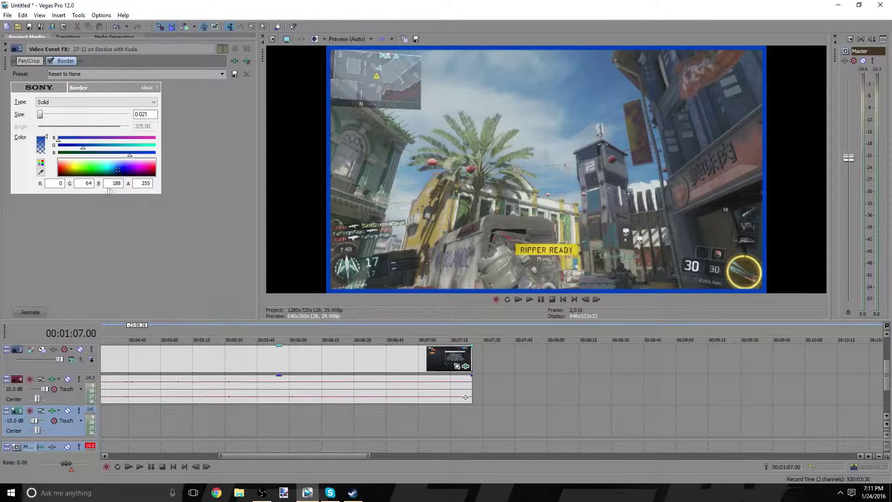
click(67, 163)
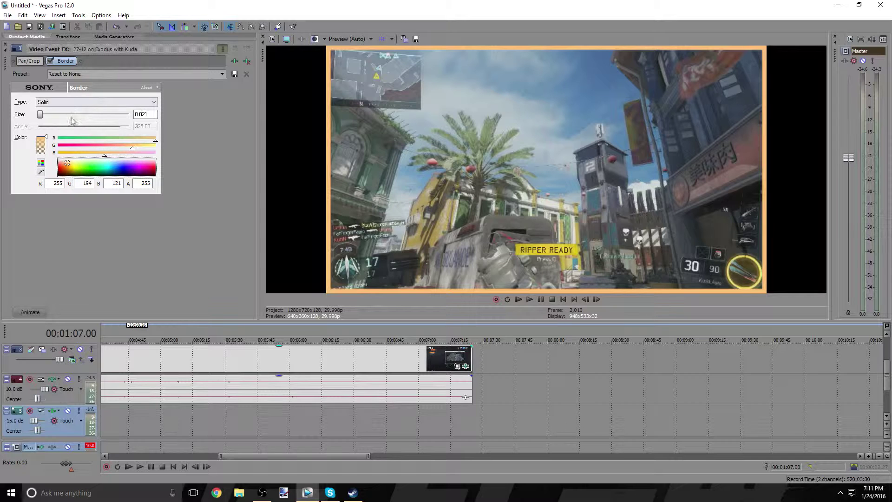
Step: Try the Beveled border type, change it to Blurred with a size of 0.031, and close the effect settings
click(72, 103)
click(88, 113)
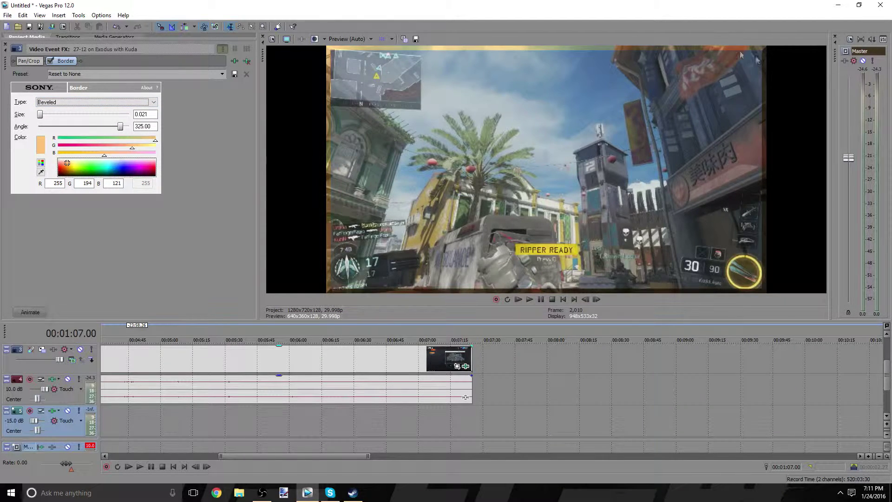
click(80, 103)
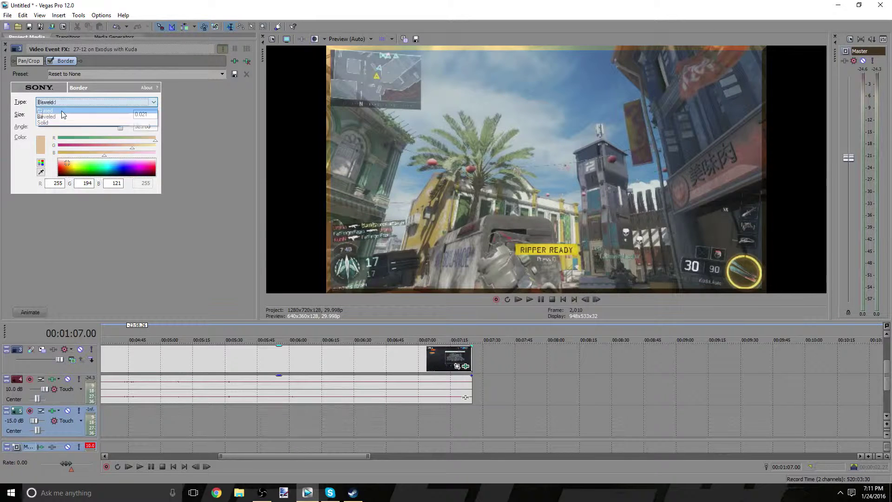
click(61, 111)
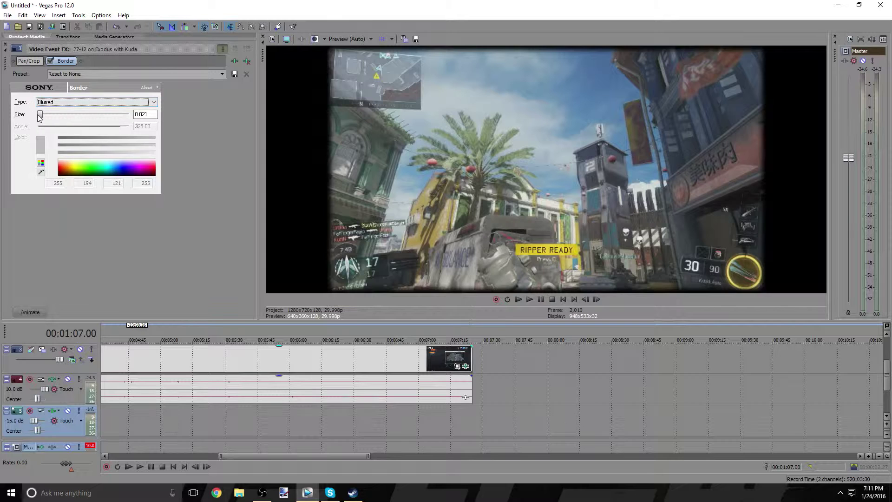
mouse_move(40, 115)
mouse_down()
mouse_move(104, 115)
mouse_move(28, 136)
mouse_move(39, 125)
mouse_up()
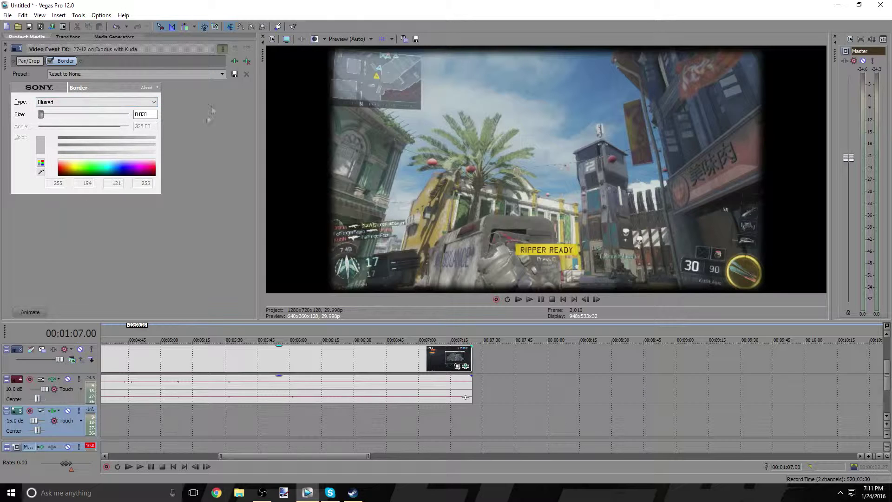
click(7, 46)
Step: Play the gameplay from about 5:22 and again from about 4:44 to check the blurred border
click(210, 369)
key(space)
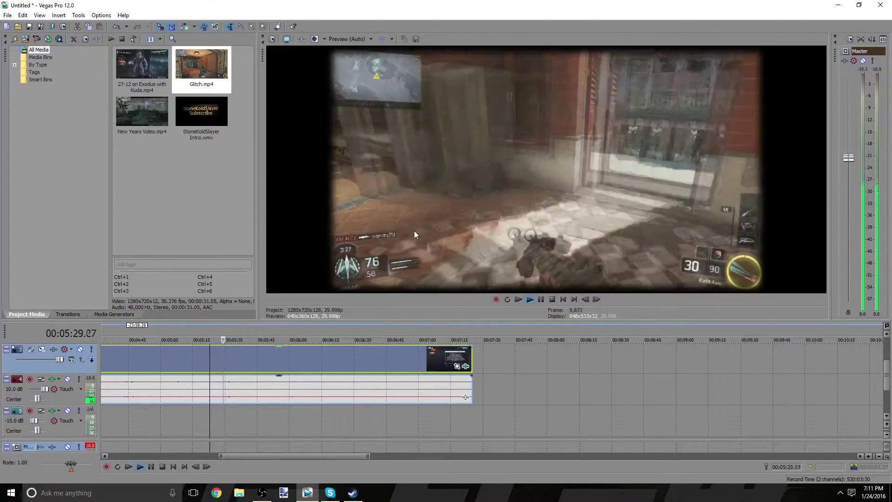
key(space)
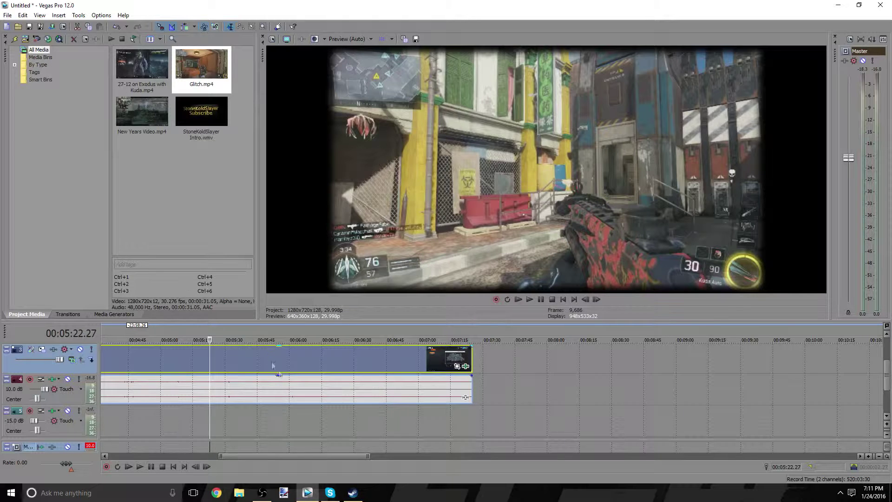
scroll(233, 367, down, 5)
click(221, 360)
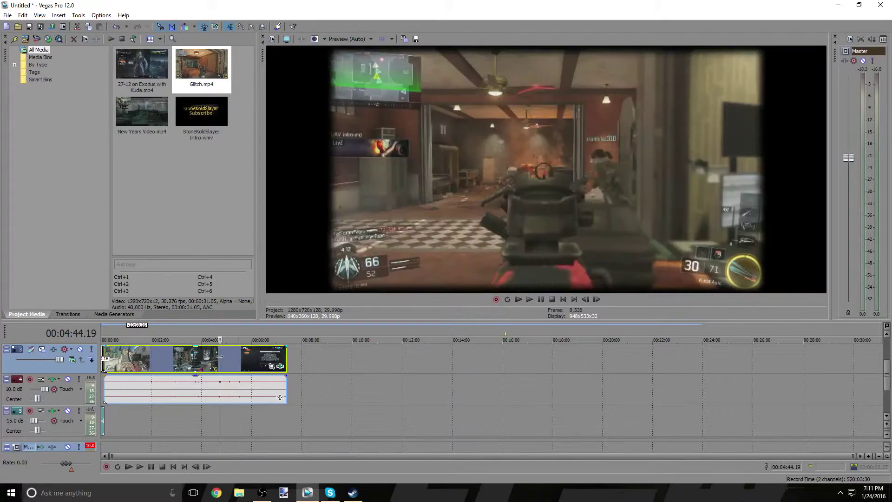
key(space)
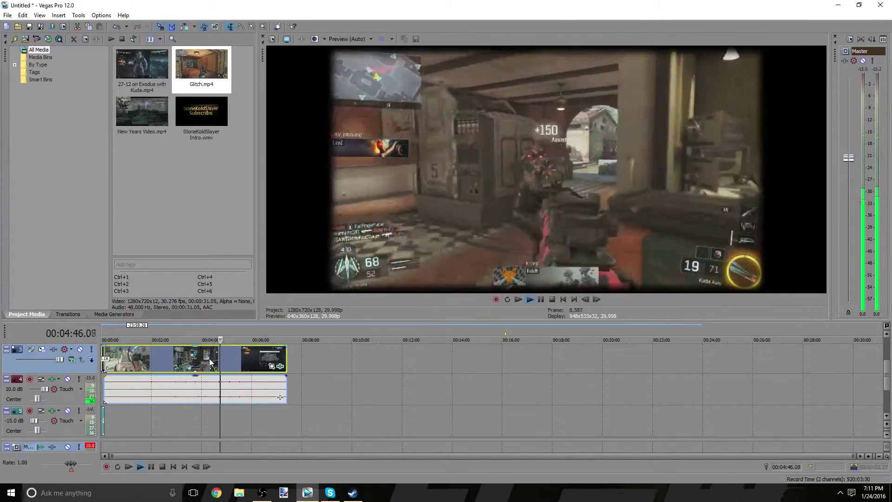
key(space)
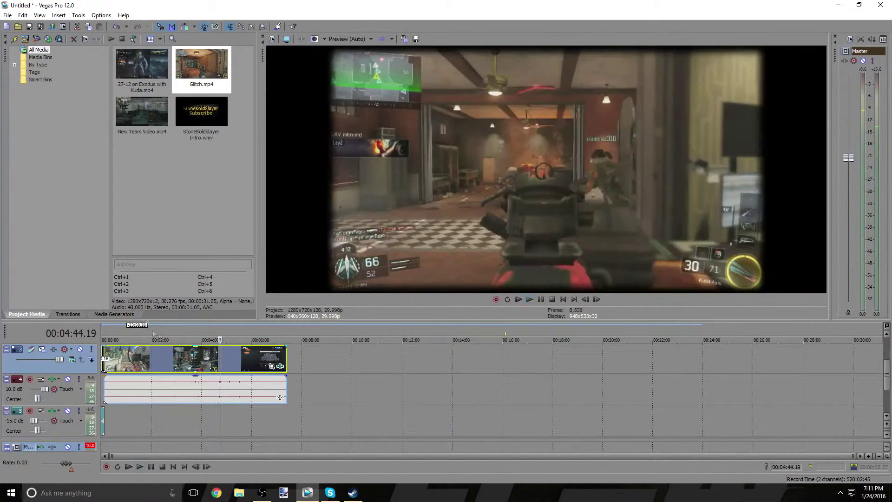
click(78, 15)
mouse_move(79, 27)
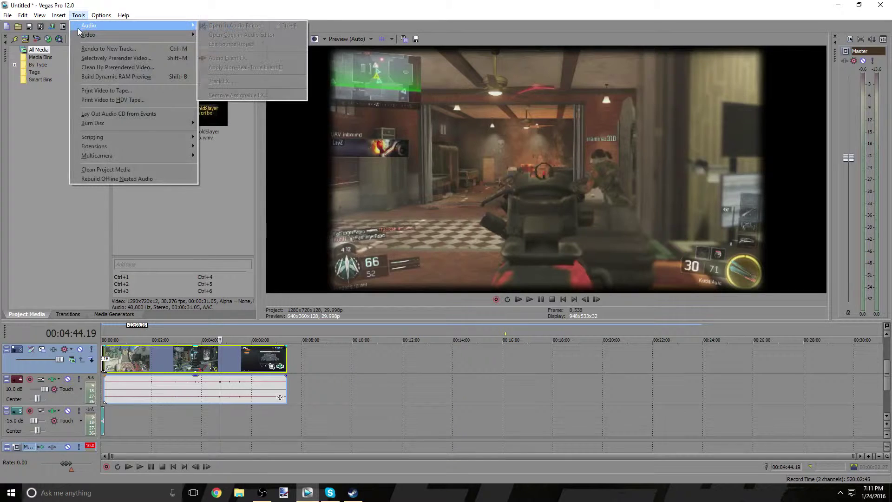
click(160, 225)
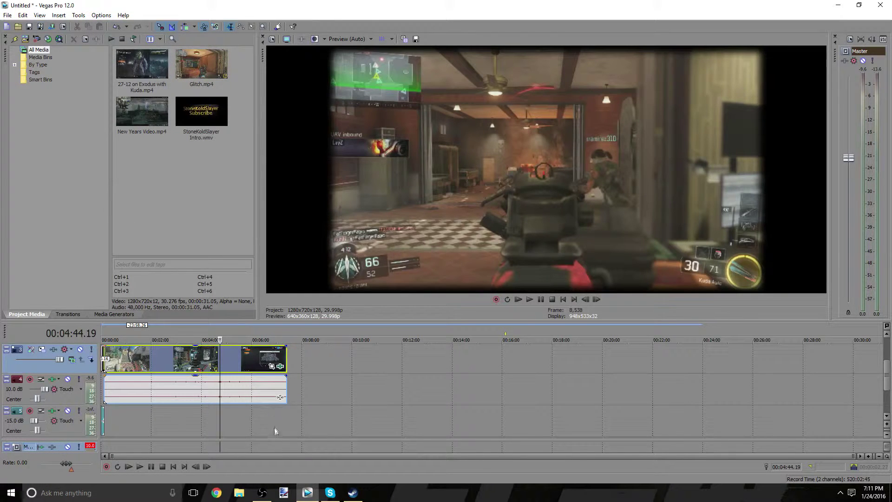
drag(288, 419, 101, 421)
click(405, 423)
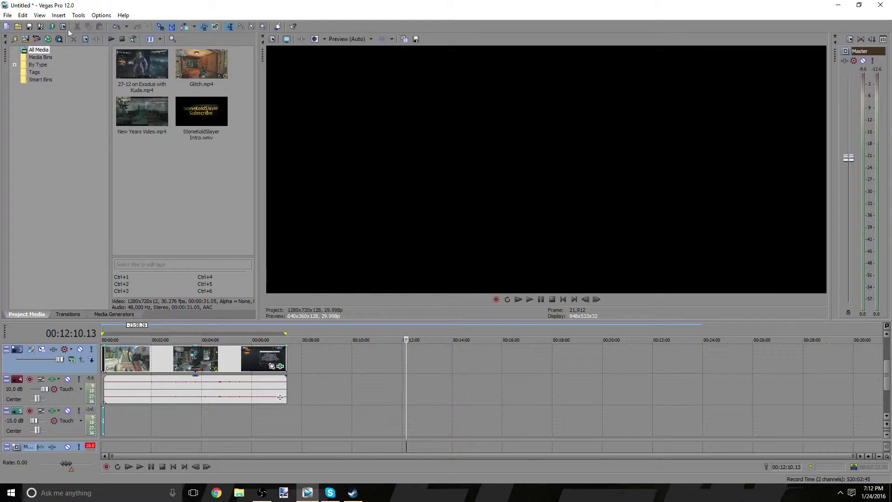
click(52, 27)
key(Escape)
click(7, 14)
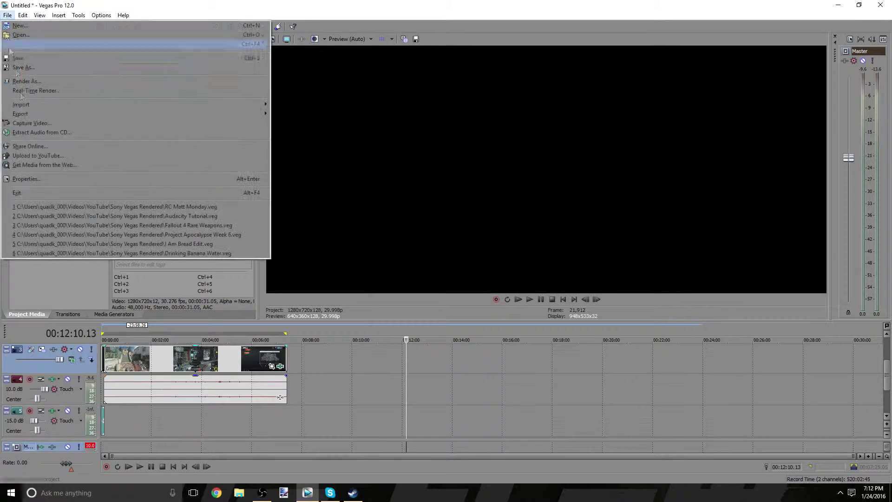
click(26, 81)
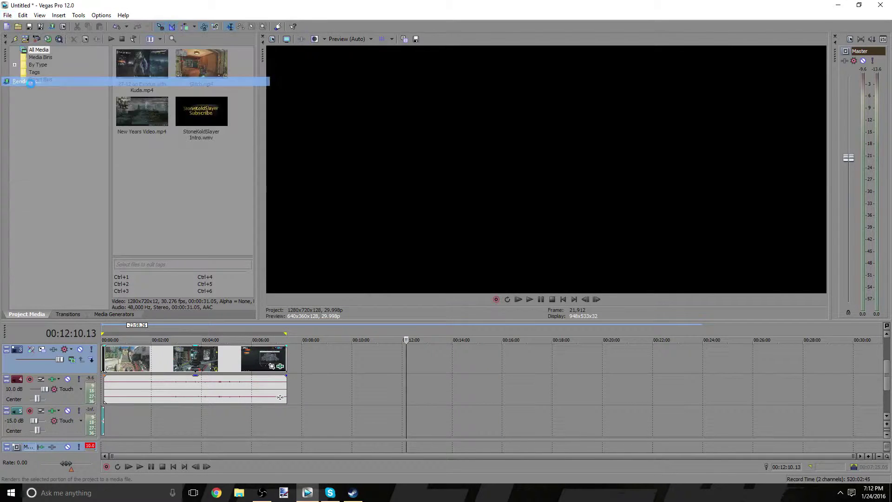
click(696, 150)
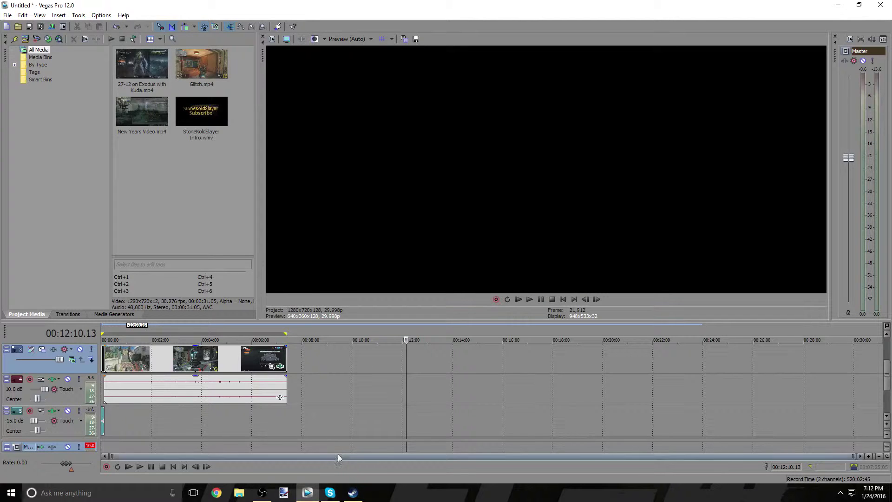
Step: Select the time range from the end of the gameplay event back to the project start as the render region
drag(288, 408, 102, 390)
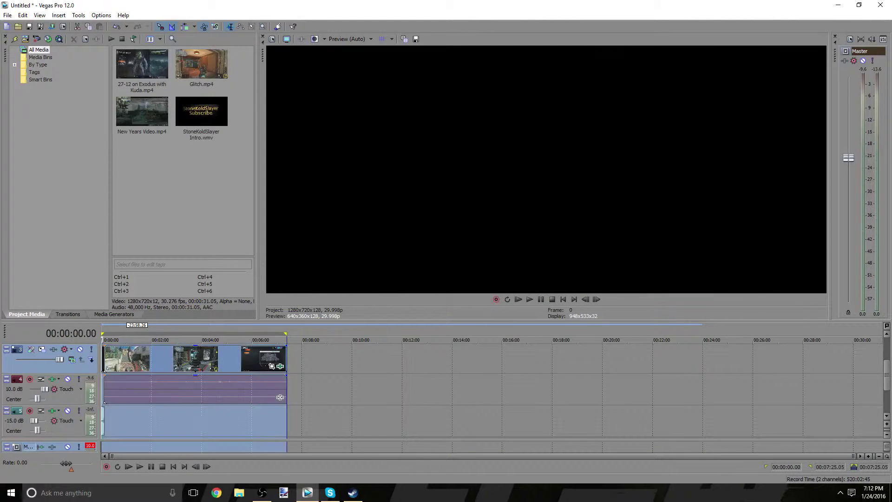
scroll(312, 370, up, 9)
scroll(269, 371, down, 5)
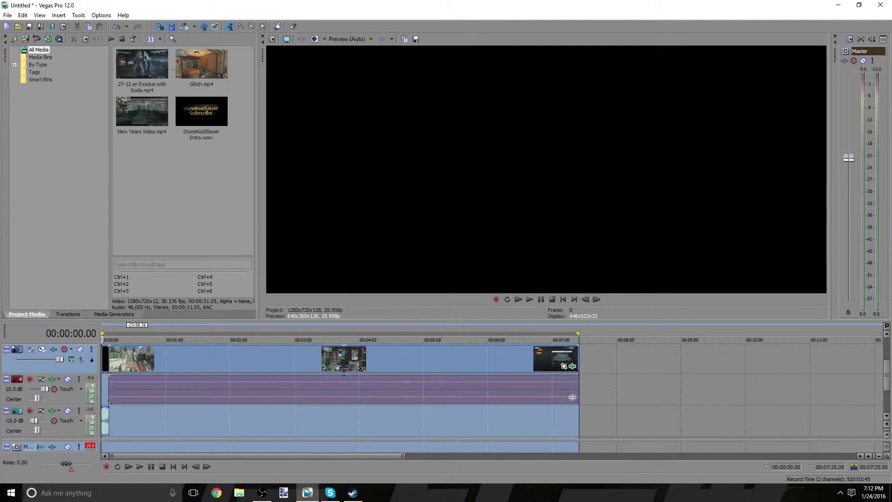
Step: Save the project as fadsf in the Sony Vegas Rendered folder
click(30, 27)
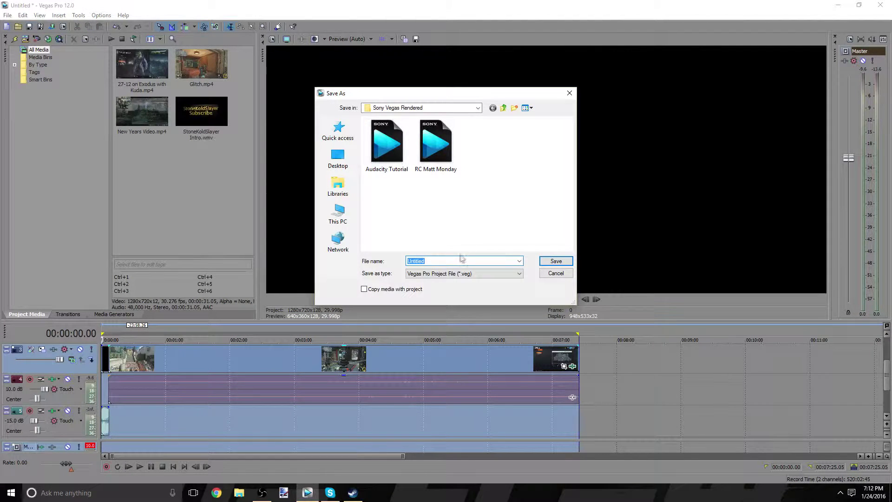
text(fadsf)
key(Return)
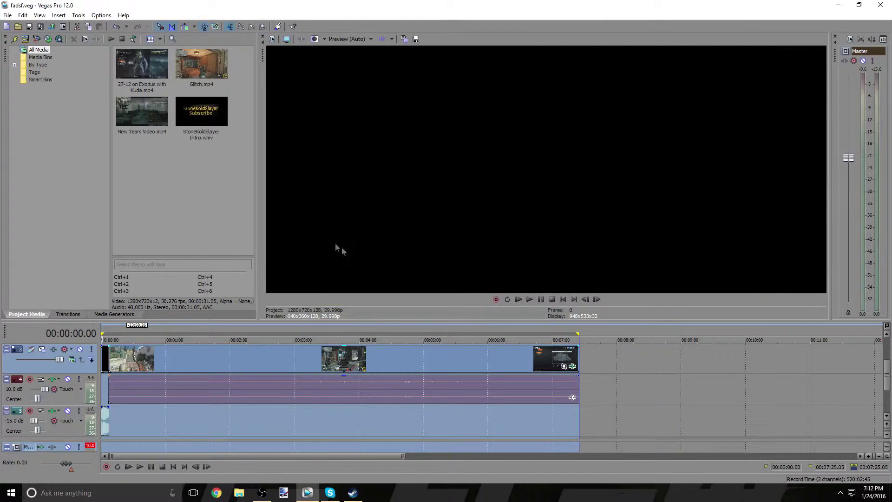
Step: Open the Render As settings, list all output formats instead of favorites only, and collapse the MainConcept AVC/AAC group
click(52, 27)
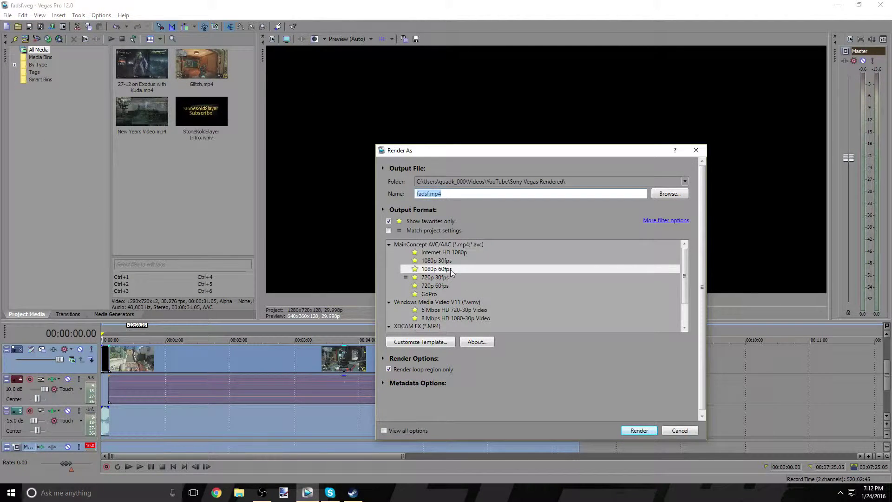
click(389, 222)
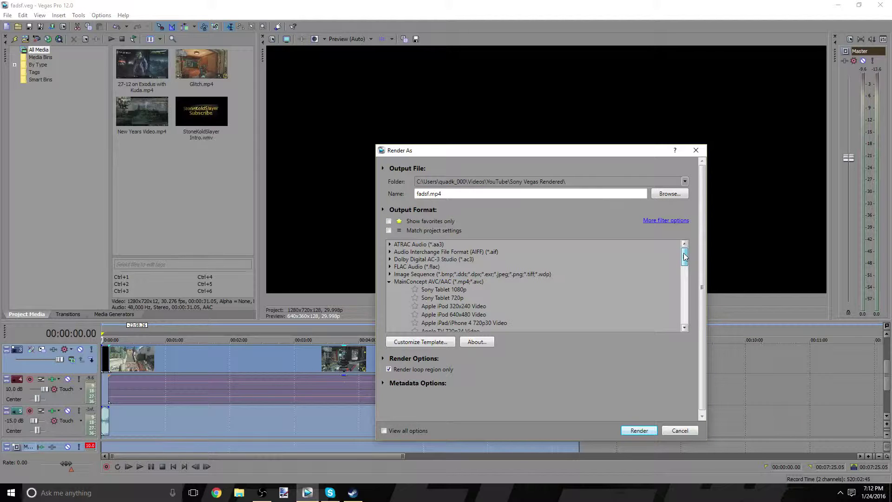
mouse_move(684, 257)
mouse_down()
mouse_move(685, 271)
mouse_move(684, 261)
mouse_up()
scroll(511, 279, up, 1)
click(389, 280)
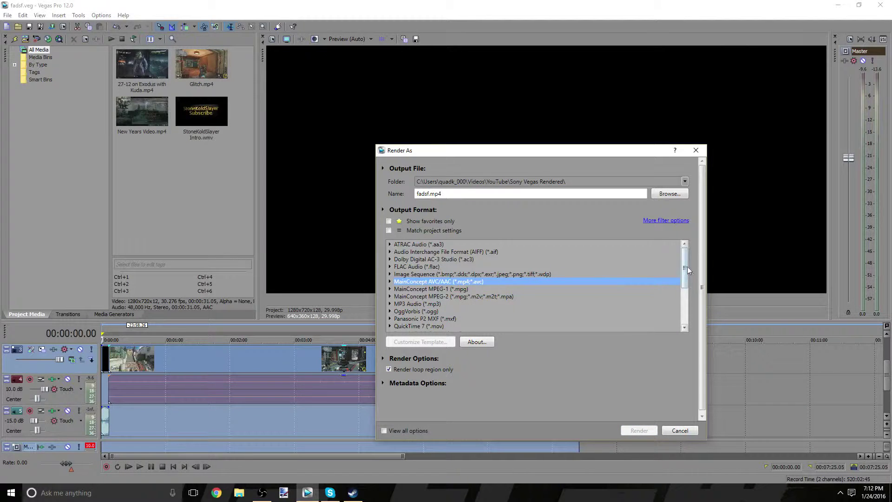
Step: Expand the Sony XAVC / XAVC S formats and choose the XAVC HD 1920x1080 Intra 59.94p template
drag(685, 271, 683, 307)
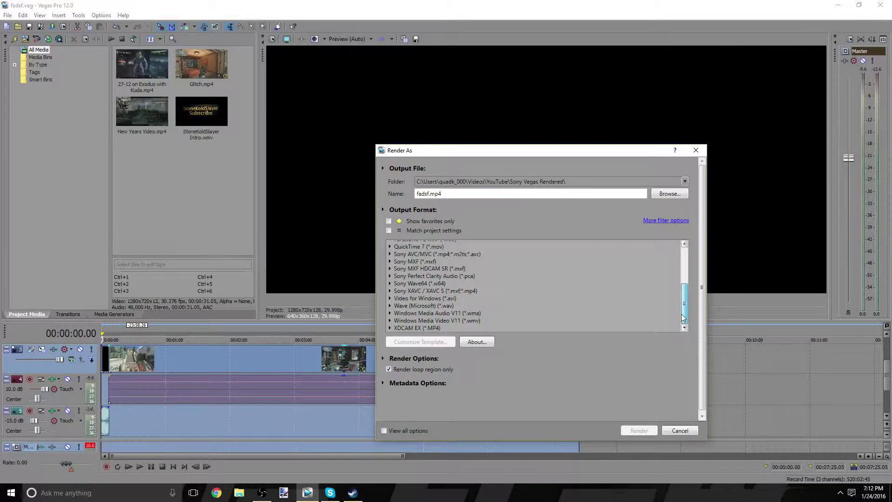
click(392, 292)
drag(687, 276, 687, 306)
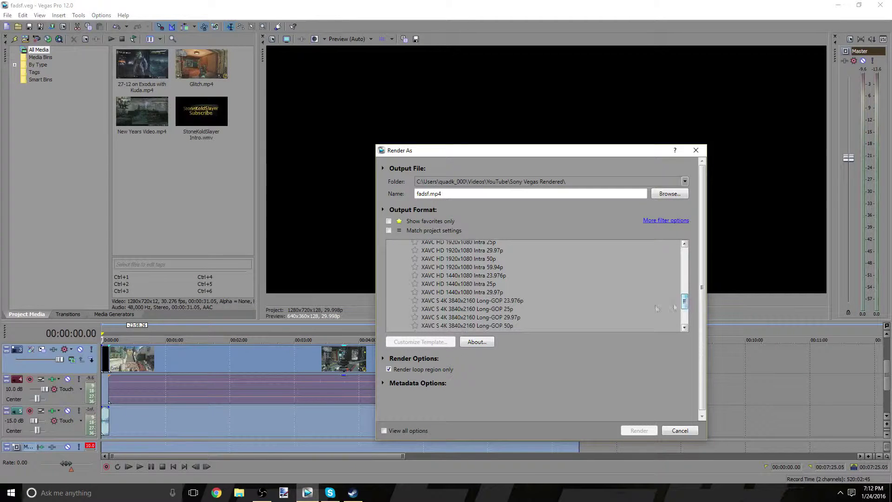
click(465, 267)
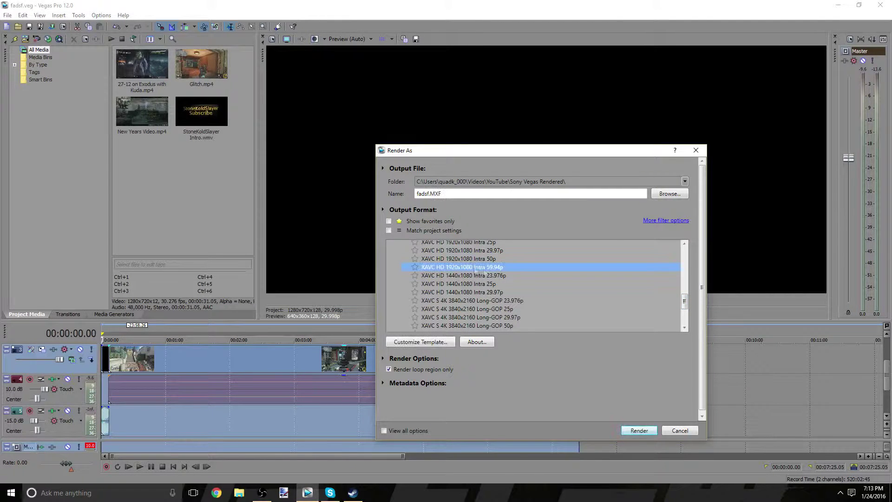
Step: Look through the Wave (Microsoft) templates and collapse both the Wave and Sony XAVC / XAVC S groups
drag(686, 301, 683, 313)
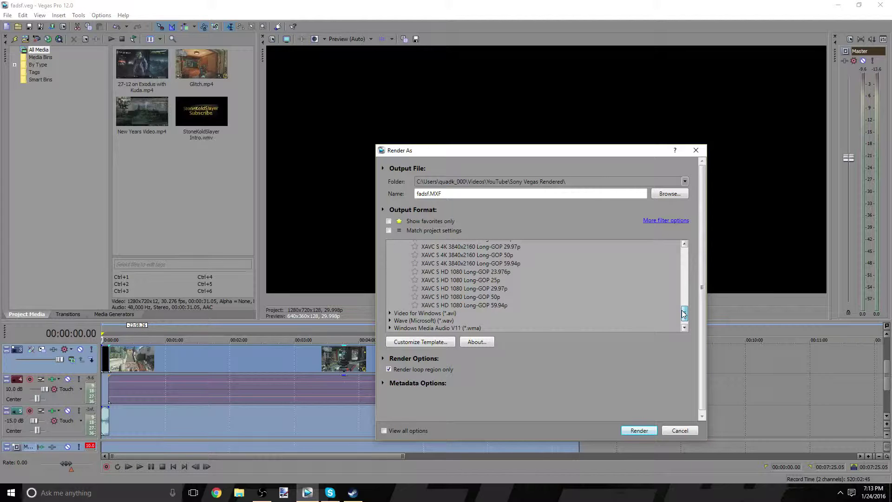
click(390, 320)
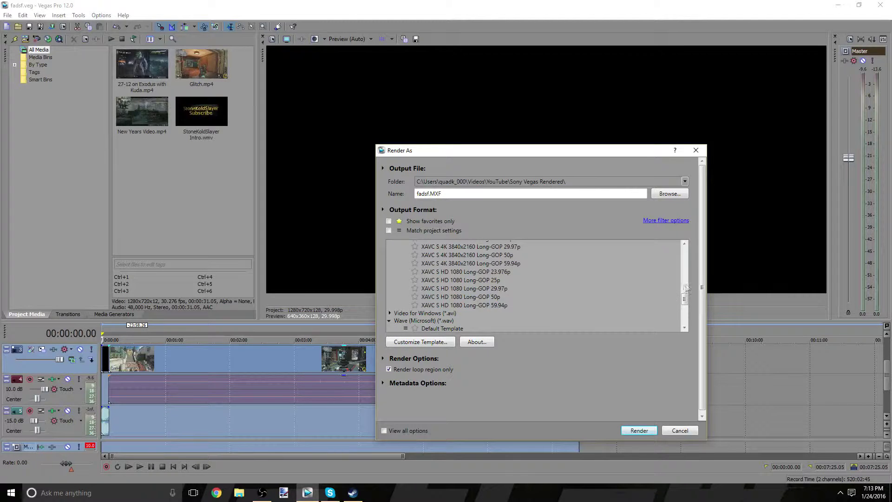
scroll(685, 301, down, 3)
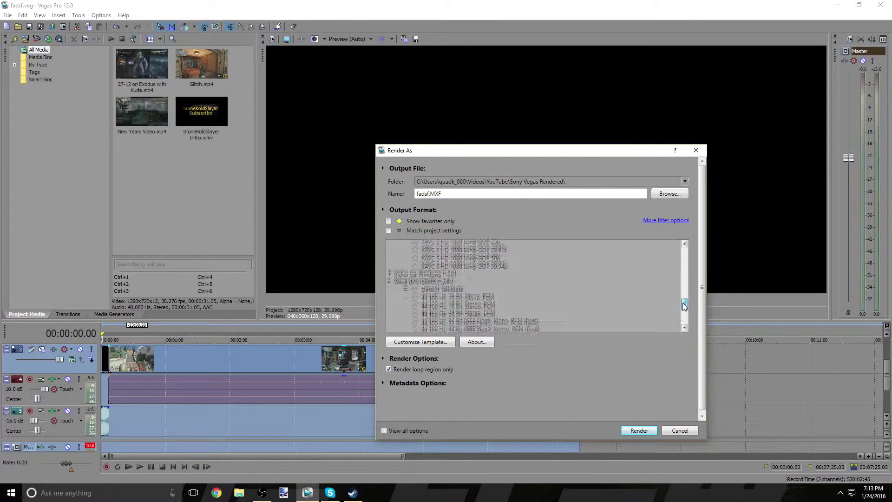
click(390, 255)
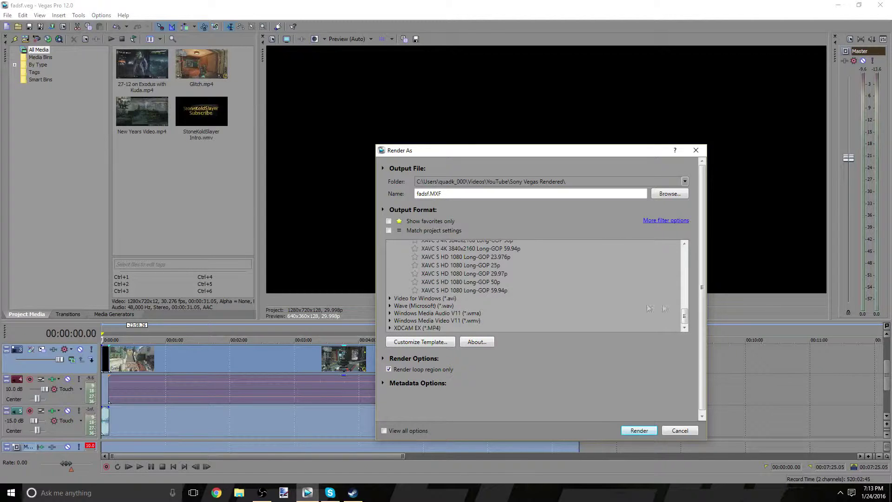
drag(678, 314, 674, 271)
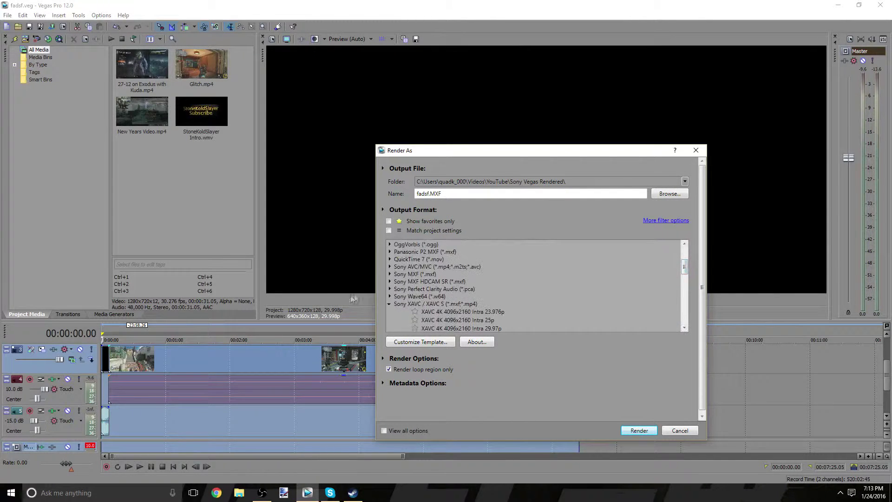
click(392, 302)
scroll(424, 274, up, 3)
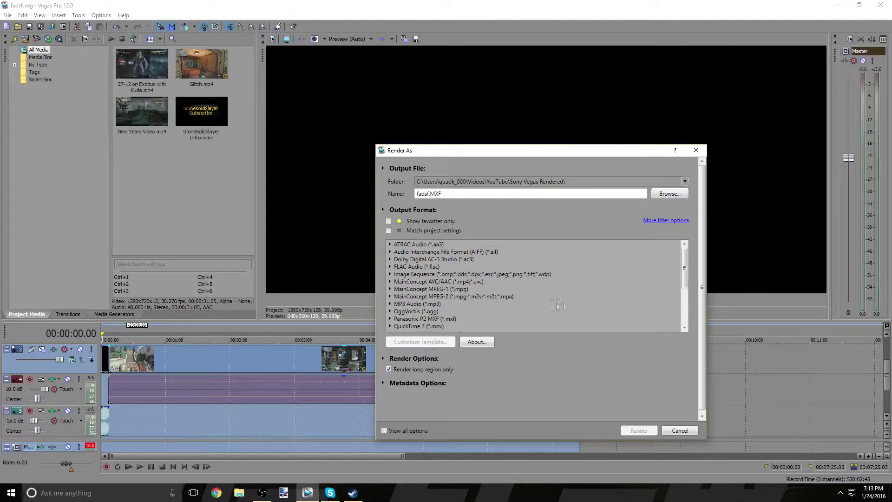
Step: Expand the Sony AVC/MVC format group and examine its Internet and Memory Stick templates
scroll(684, 289, down, 3)
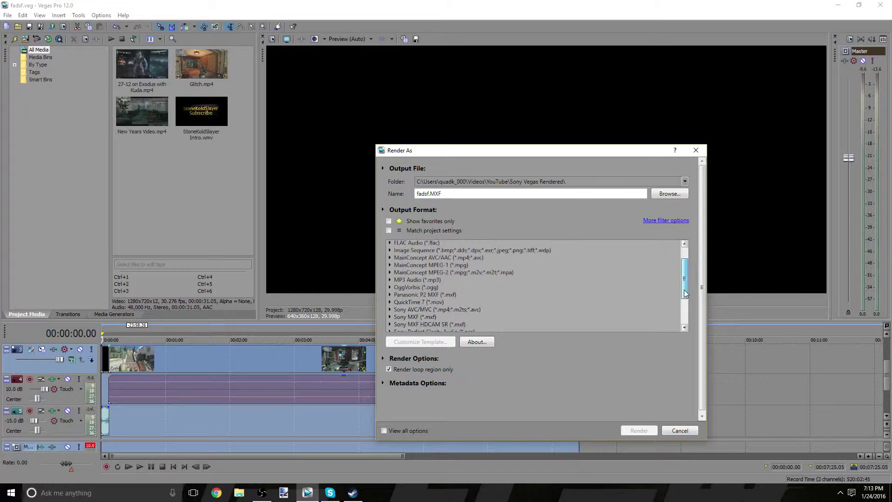
drag(684, 290, 684, 293)
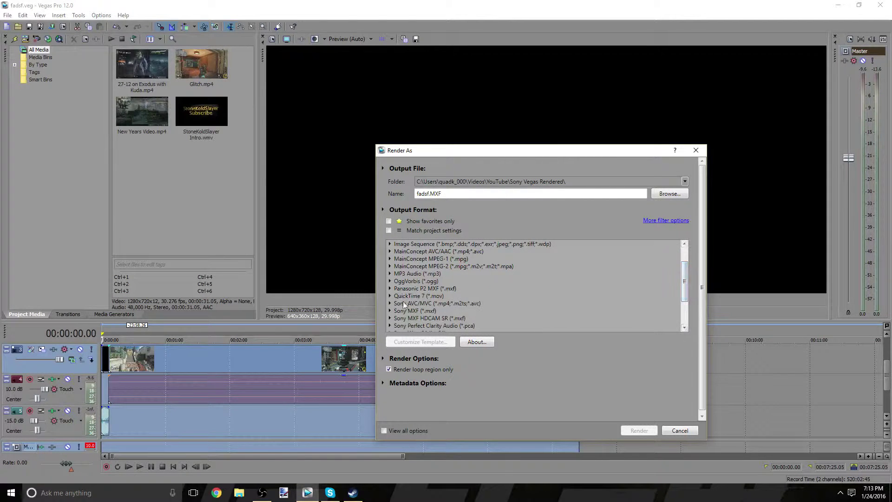
click(394, 305)
click(392, 303)
click(391, 303)
double_click(452, 304)
scroll(679, 278, down, 1)
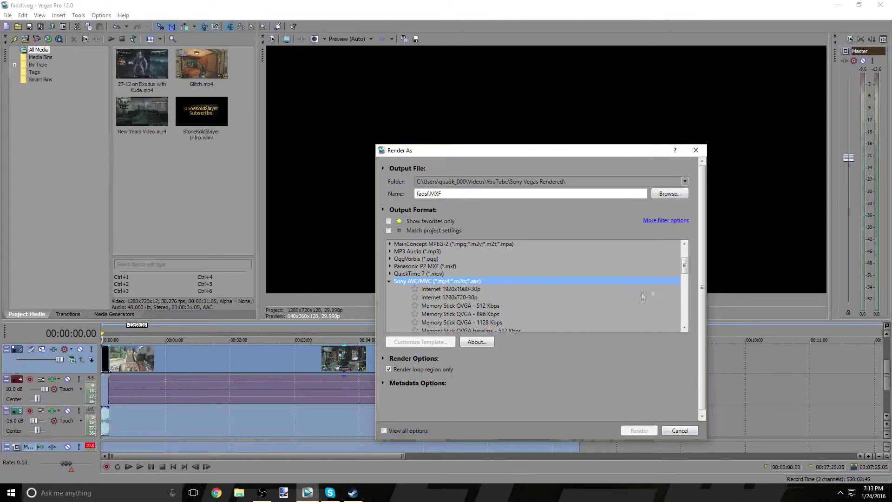
drag(686, 269, 685, 275)
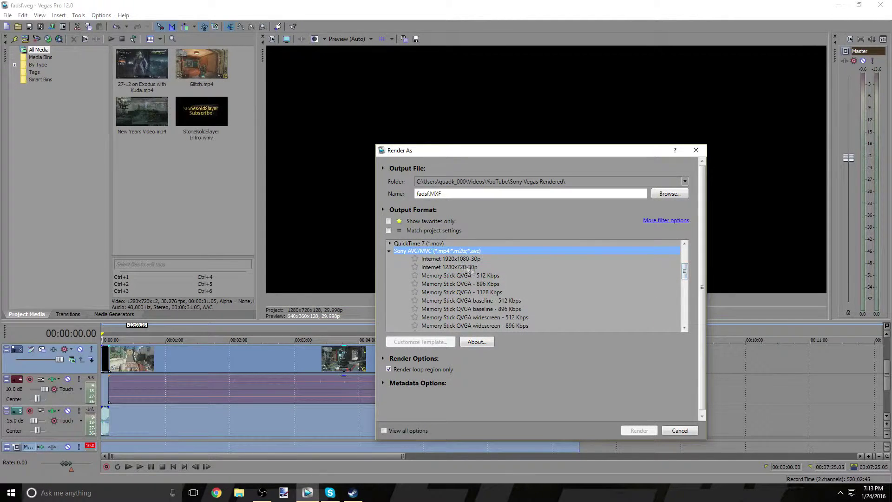
scroll(681, 293, down, 7)
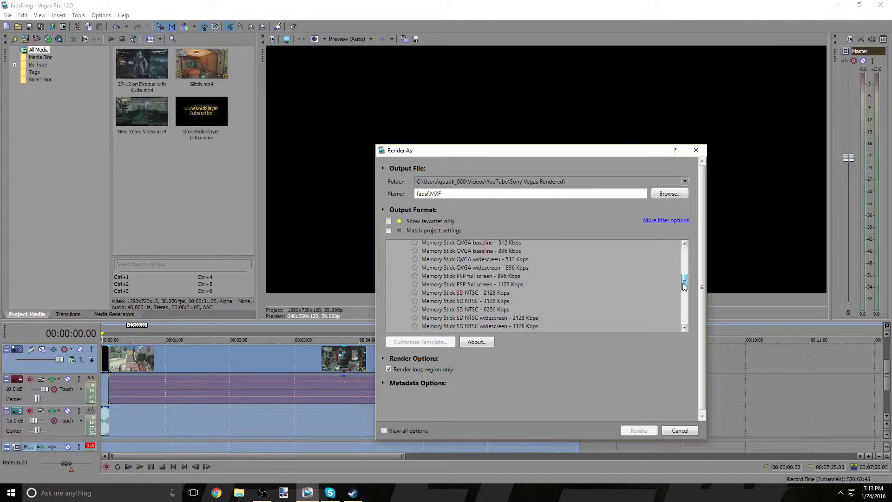
mouse_move(680, 292)
mouse_down()
mouse_move(678, 309)
mouse_move(683, 279)
mouse_up()
Step: Collapse the Sony AVC/MVC group and limit the output format list to favorites only
click(389, 221)
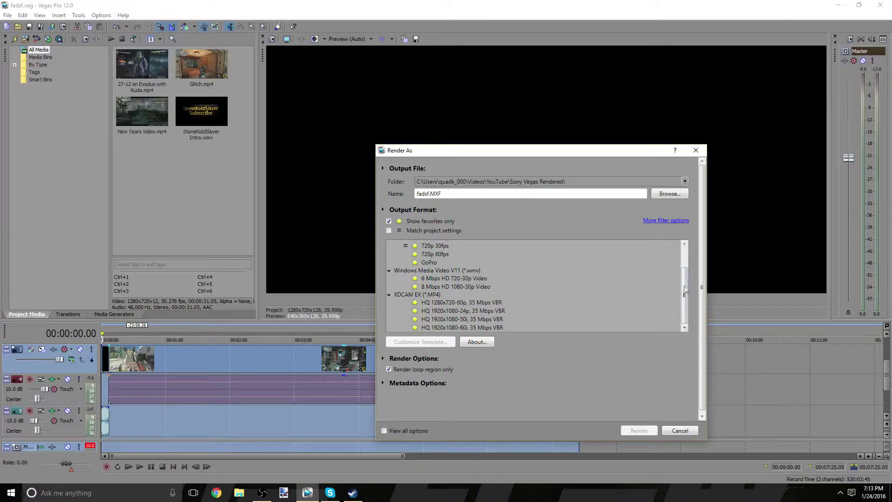
drag(685, 289, 681, 256)
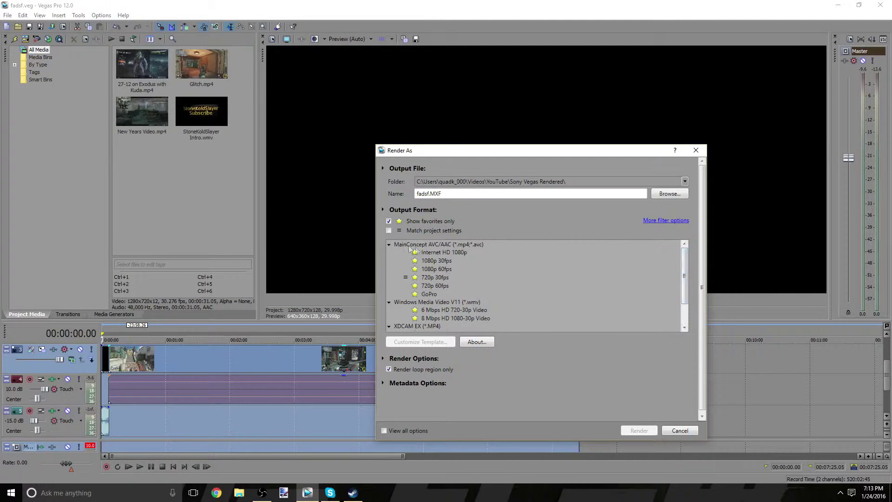
click(388, 221)
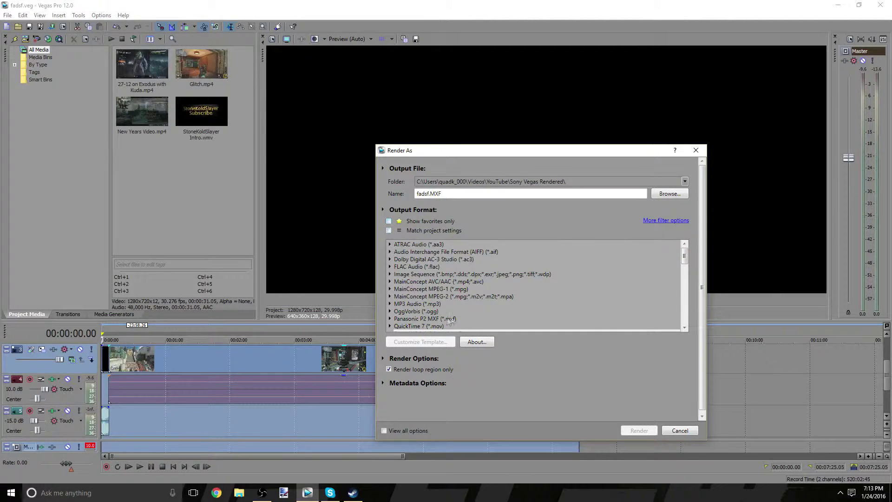
drag(683, 261, 683, 267)
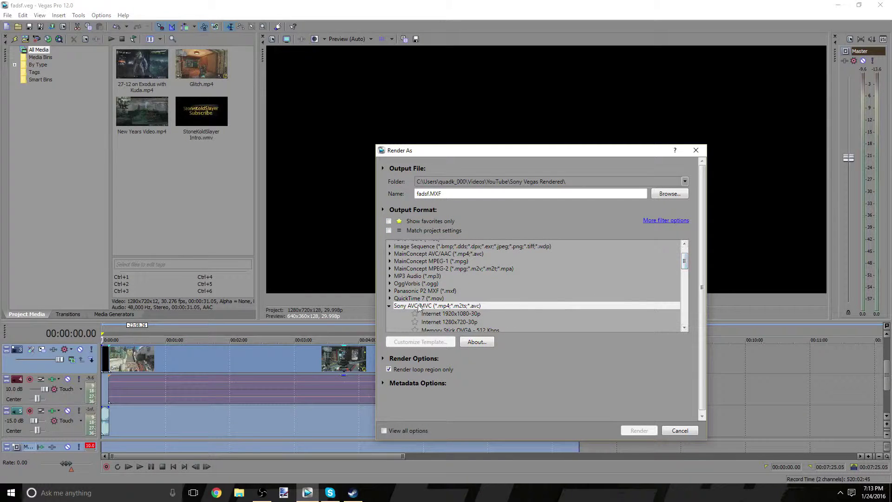
click(393, 306)
click(389, 221)
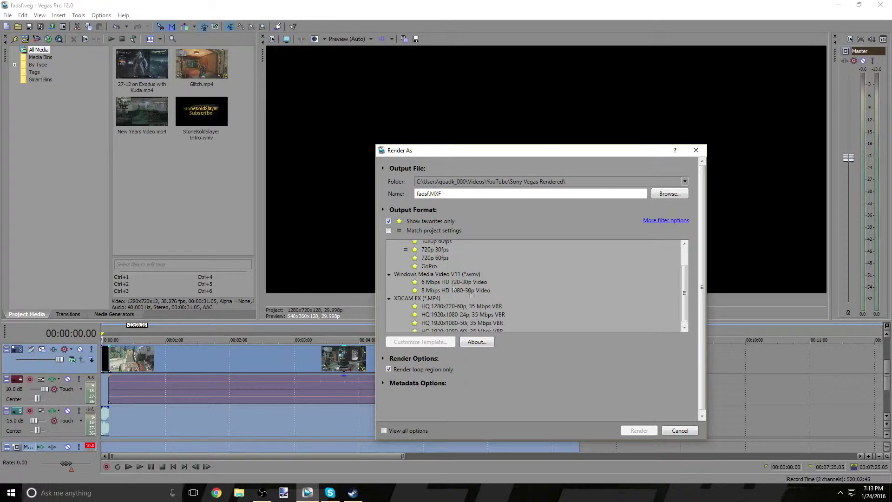
scroll(684, 293, up, 1)
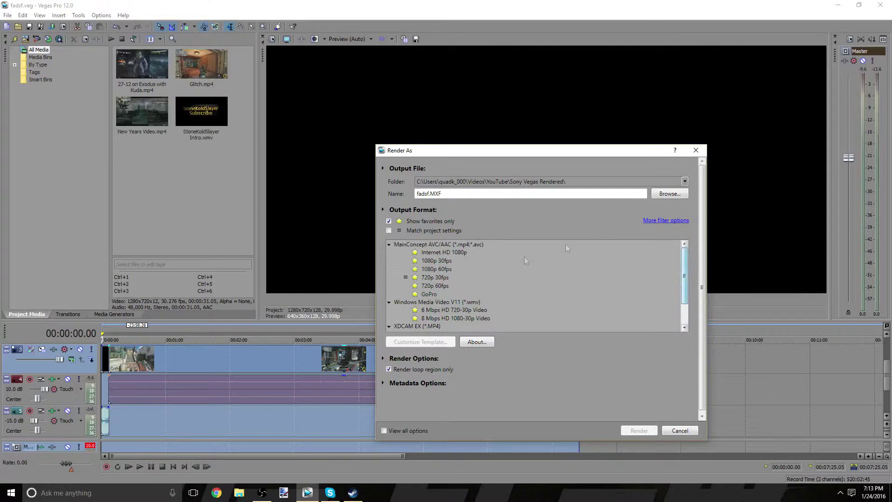
Step: Choose the MainConcept AVC/AAC 1080p 60fps template, open its custom settings, and check the frame size options, keeping HD 1080 (1920x1080)
click(437, 269)
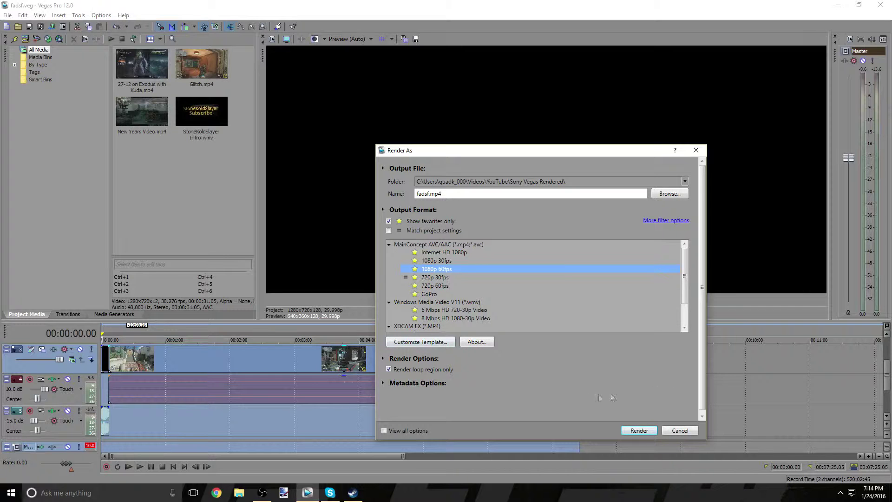
click(423, 342)
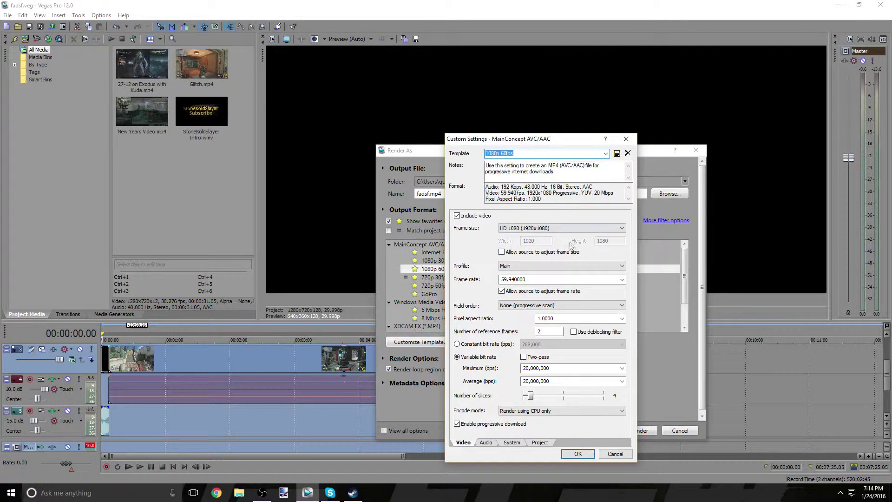
click(528, 228)
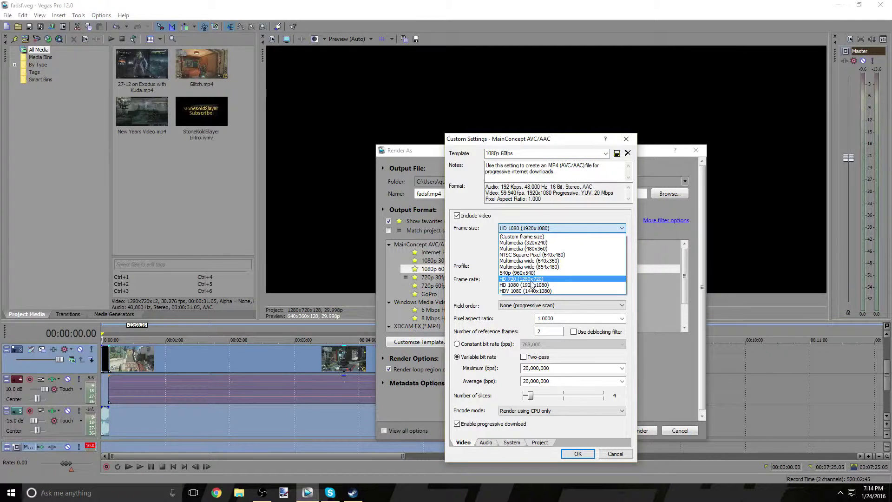
click(552, 236)
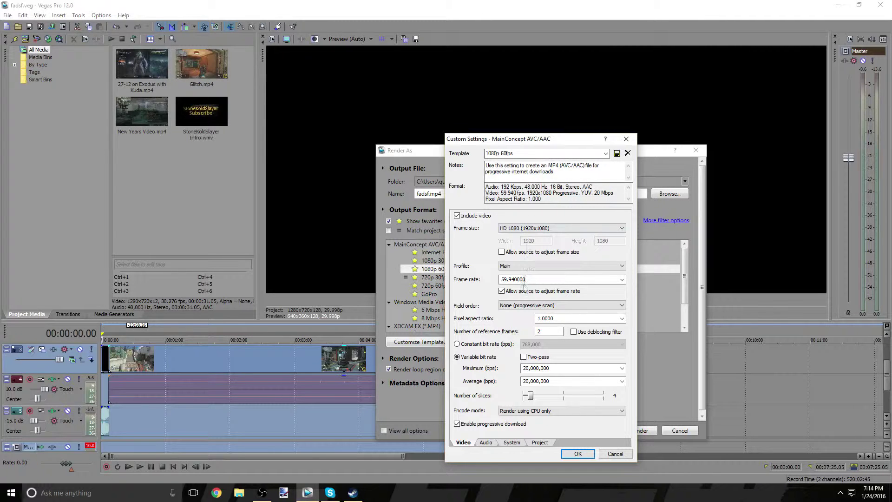
Step: Check the frame size and frame rate options in the custom settings, keeping HD 1080 (1920x1080) and 59.940000
click(536, 230)
click(352, 318)
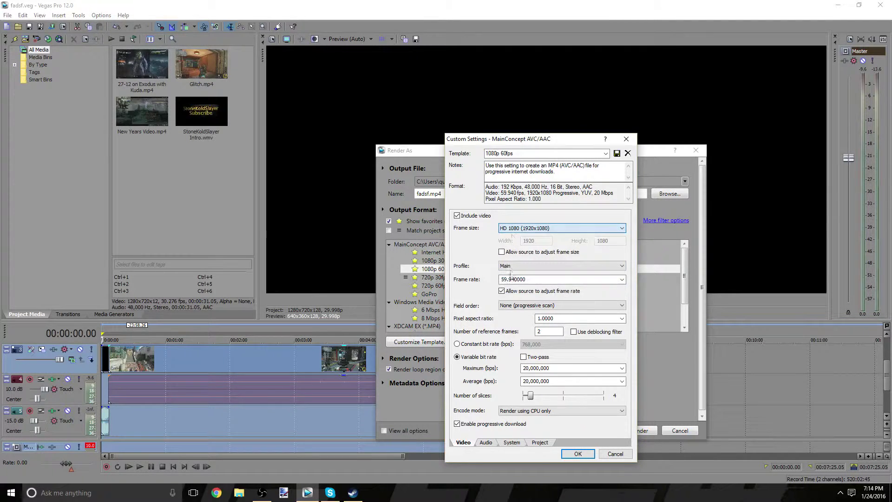
double_click(511, 278)
click(622, 279)
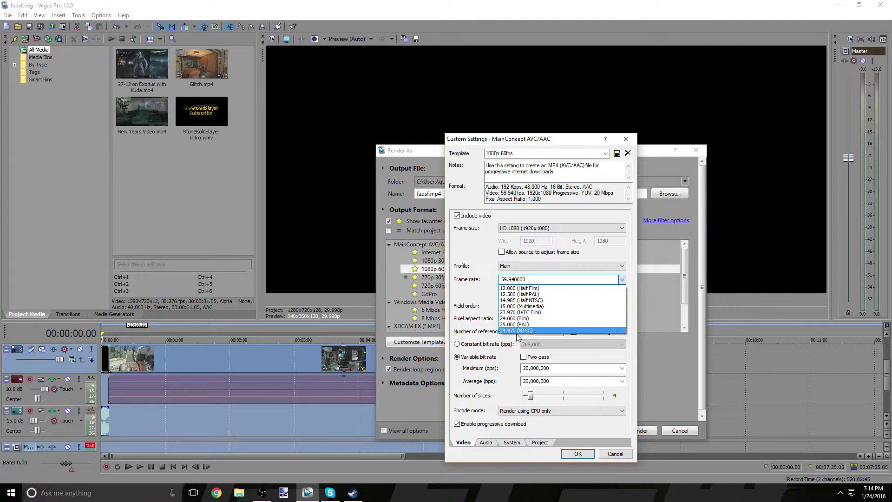
click(621, 279)
double_click(611, 279)
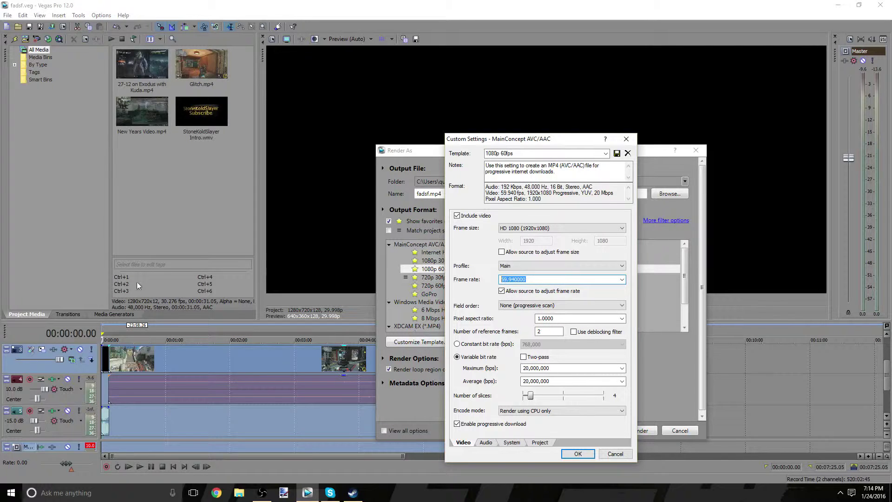
Step: Check the field order and pixel aspect ratio options, keeping None (progressive scan) and 1.0000
click(517, 307)
click(518, 307)
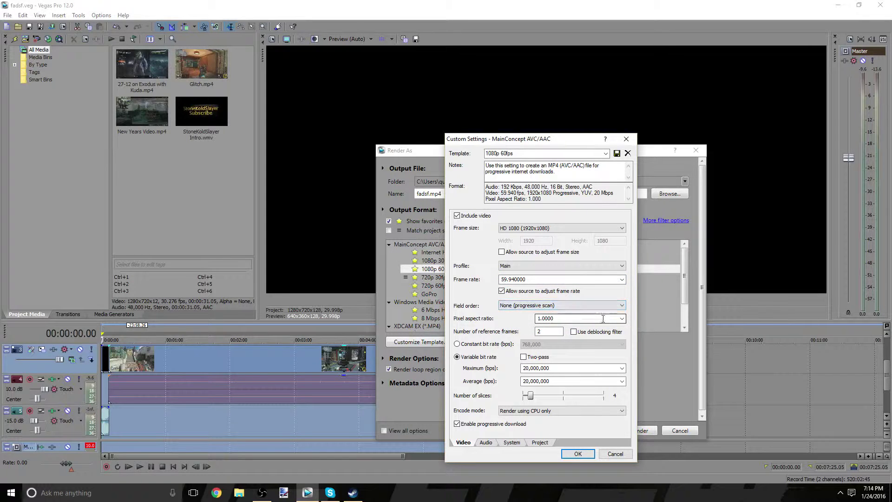
click(621, 320)
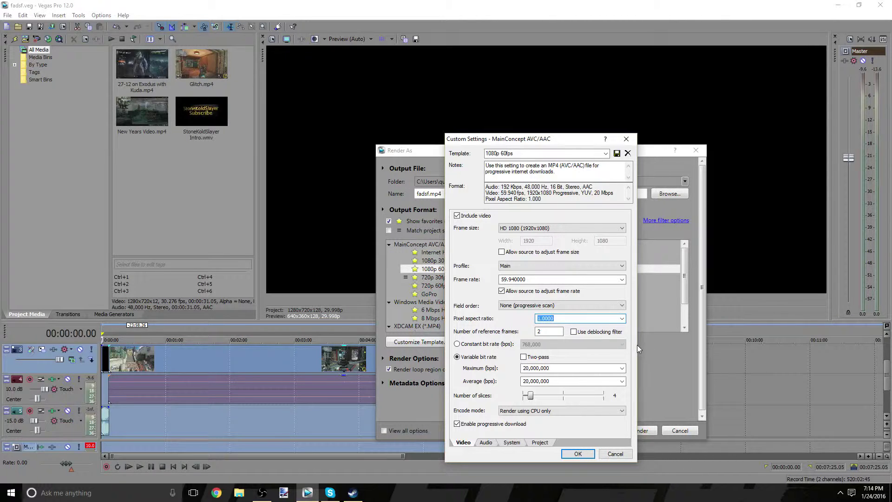
Step: Review the encode mode options, including OpenCL and CUDA, and keep Render using CPU only
click(542, 410)
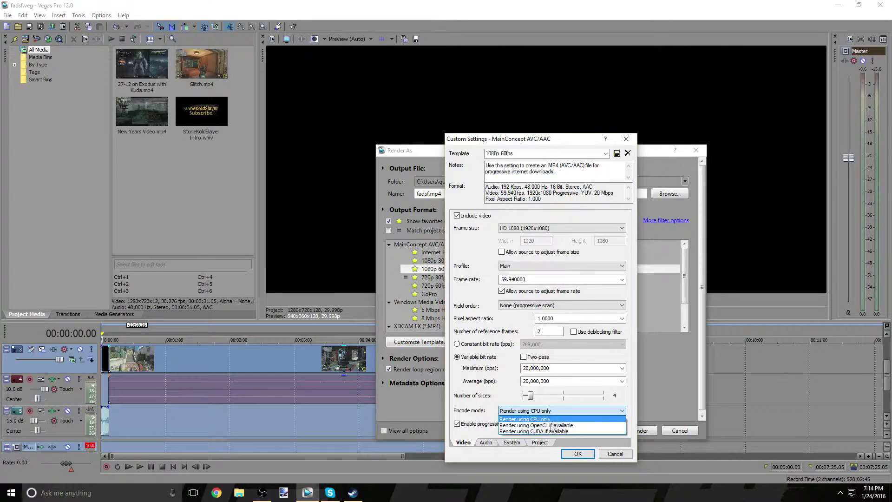
click(552, 419)
click(530, 415)
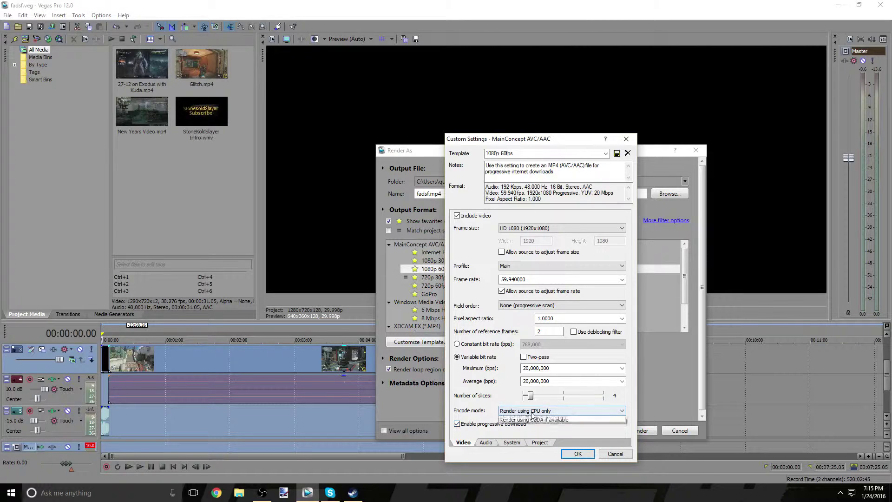
click(537, 412)
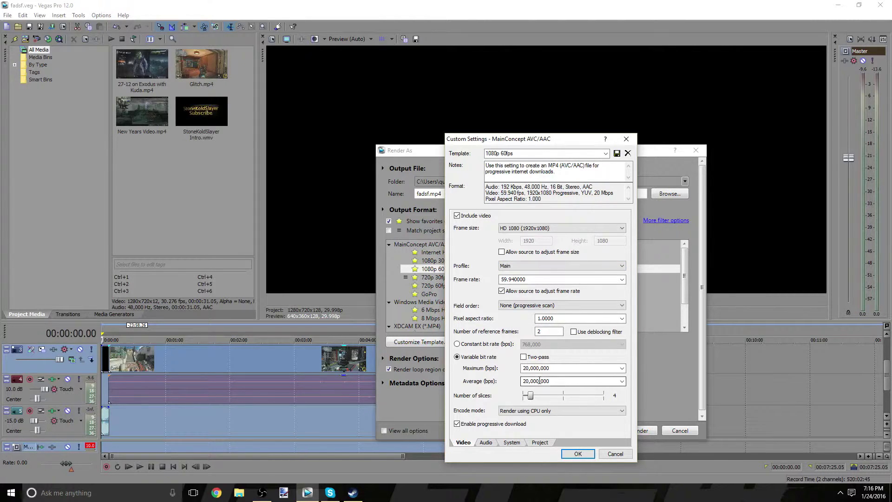
Step: Check the maximum variable bit rate options, keeping 20,000,000 bps, and review the frame rate and frame size again
click(557, 368)
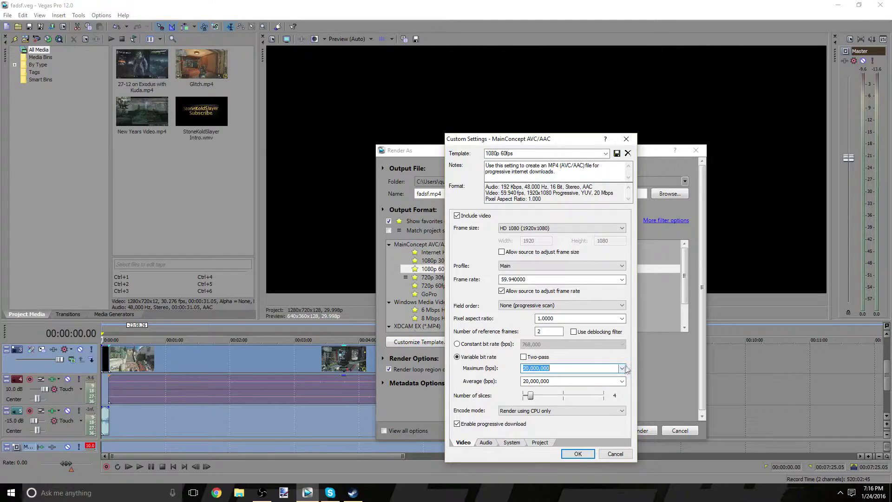
click(622, 368)
click(622, 368)
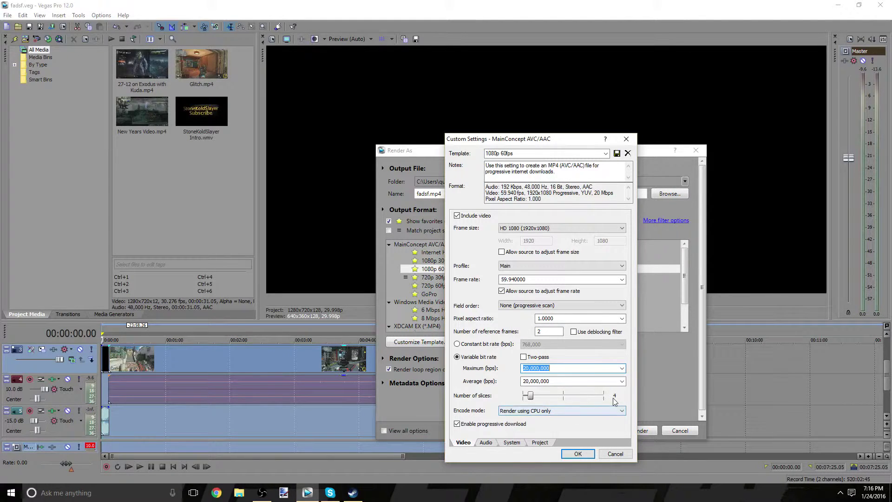
click(554, 280)
click(585, 227)
click(586, 227)
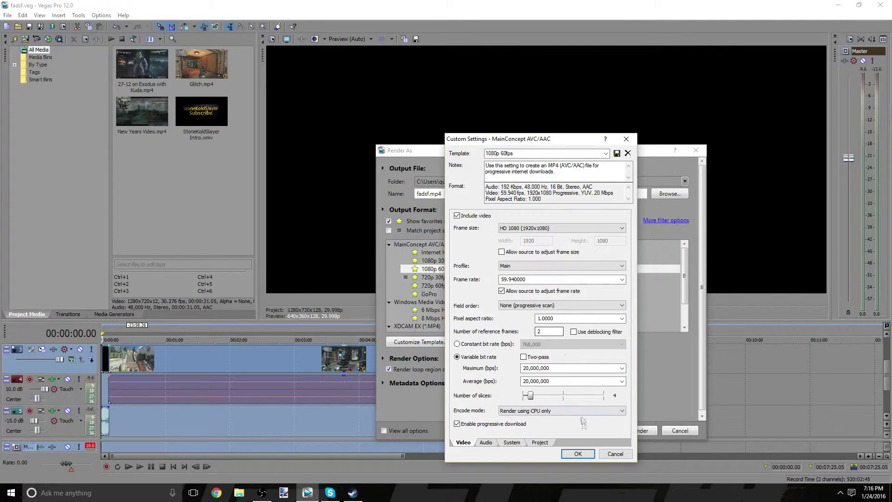
Step: Look through the template's System and Audio settings and return to the Video settings
click(512, 444)
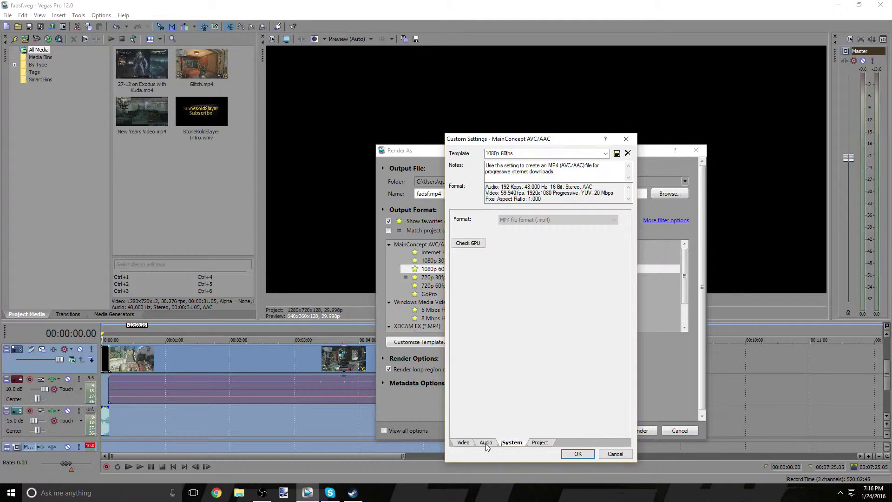
click(486, 443)
click(464, 443)
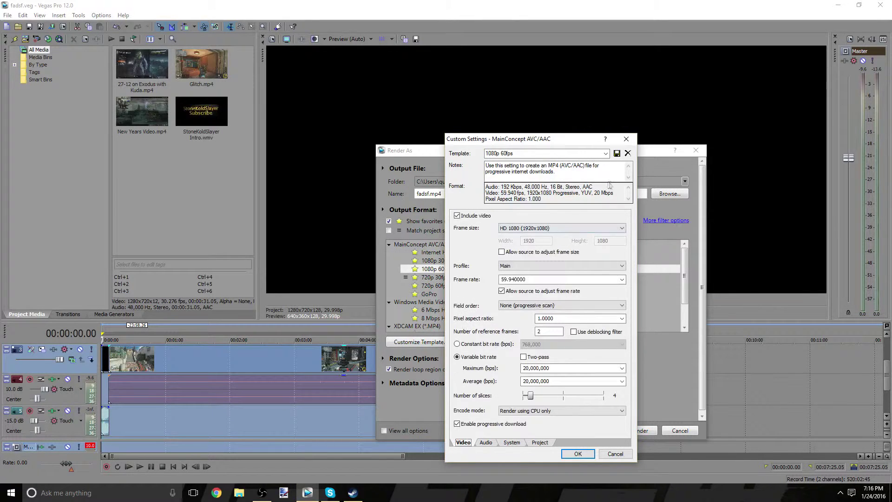
Step: Review the template list, try the template name "afdsaf", and close the custom settings without saving
click(606, 154)
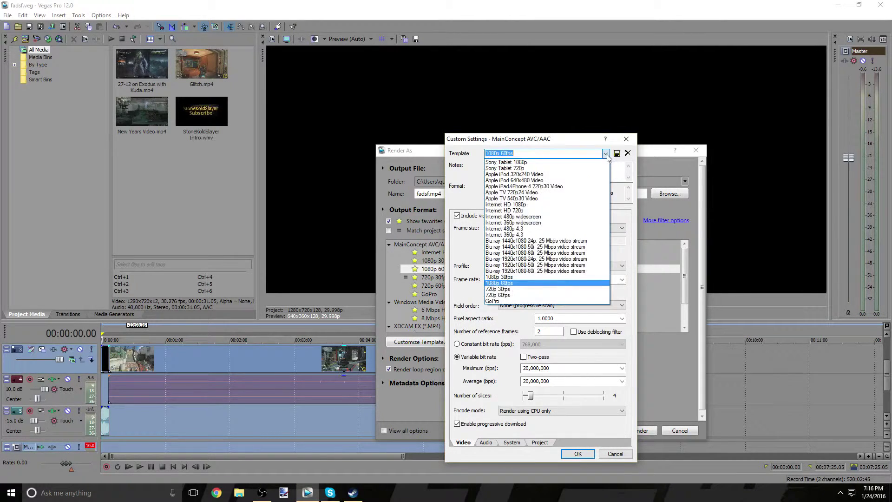
click(606, 153)
text(af)
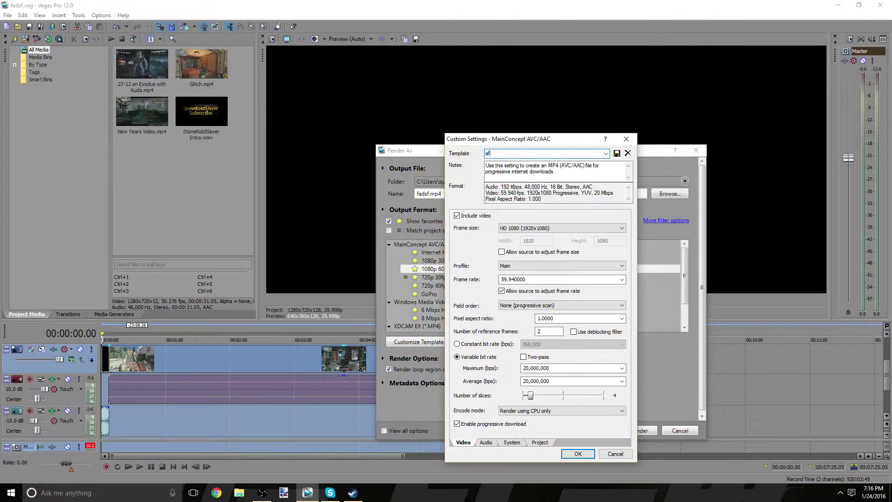
text(dsaf)
click(606, 153)
click(619, 453)
click(619, 454)
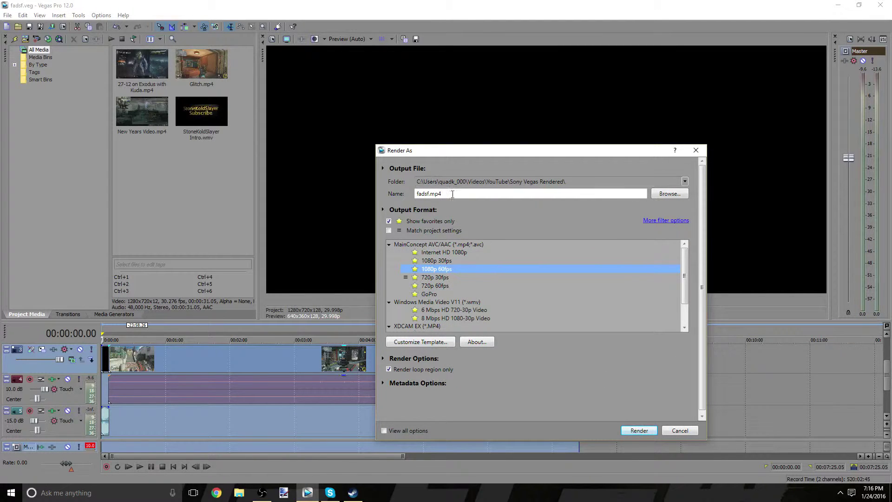
Step: Check the output file name and the folder choices for the render, keeping fadsf.mp4 and the Sony Vegas Rendered folder
drag(452, 194, 116, 213)
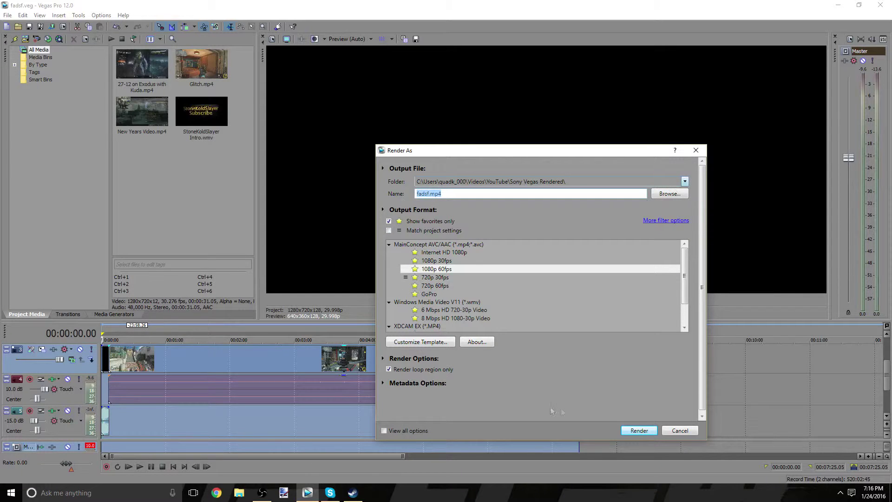
click(685, 181)
click(552, 221)
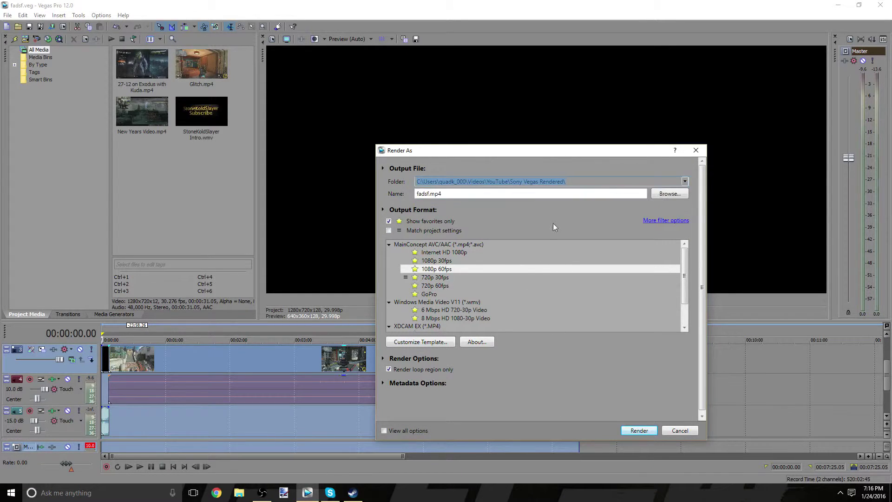
click(539, 223)
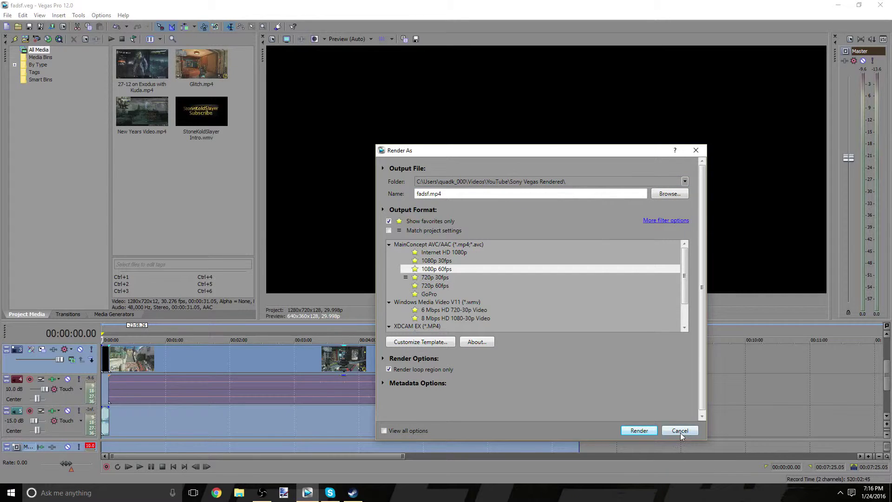